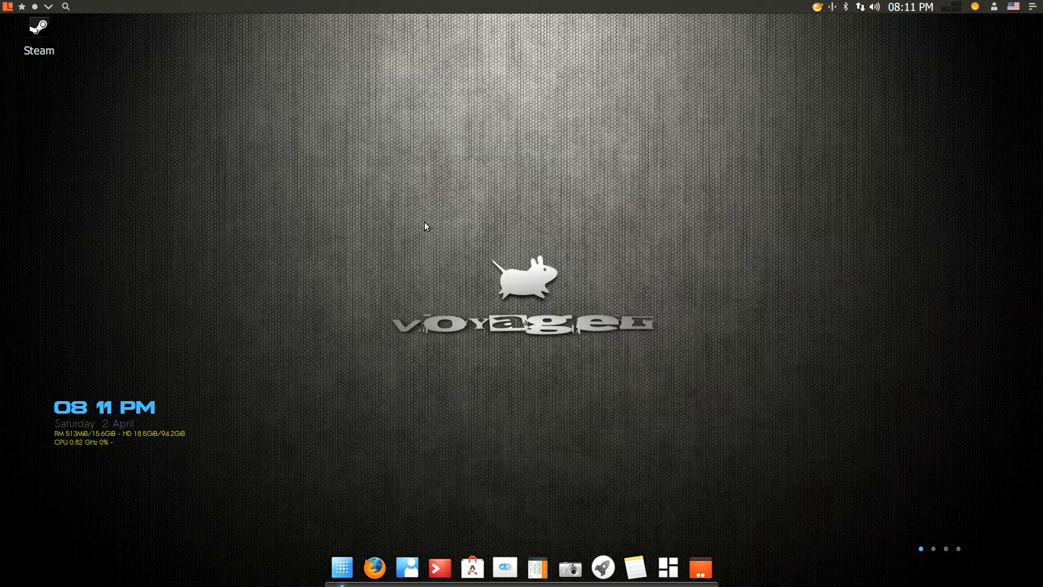
Launch Synaptic Package Manager from the Whisker menu's System category and authenticate with the administrator password
left_click(8, 6)
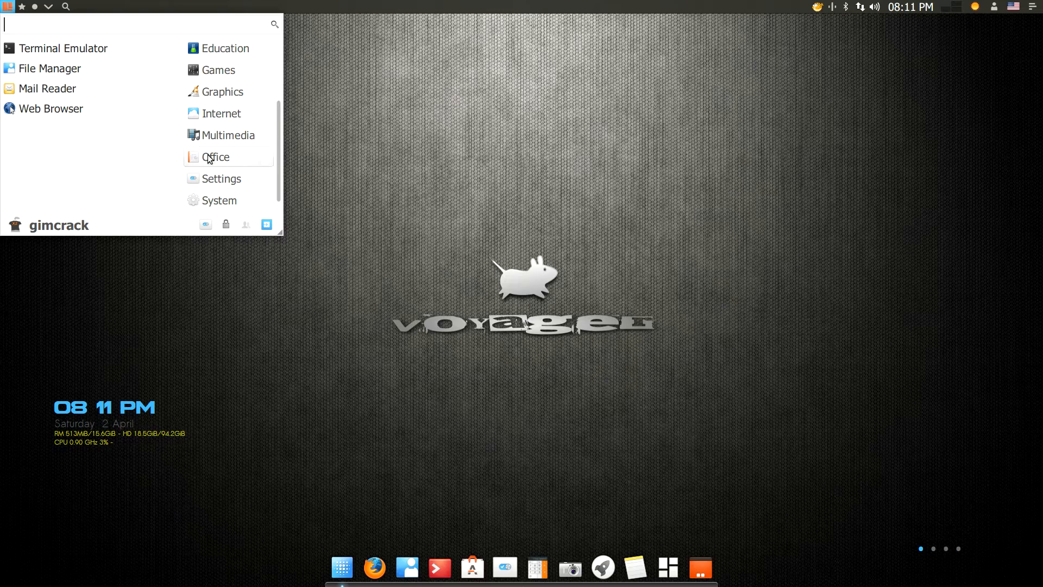
left_click(225, 200)
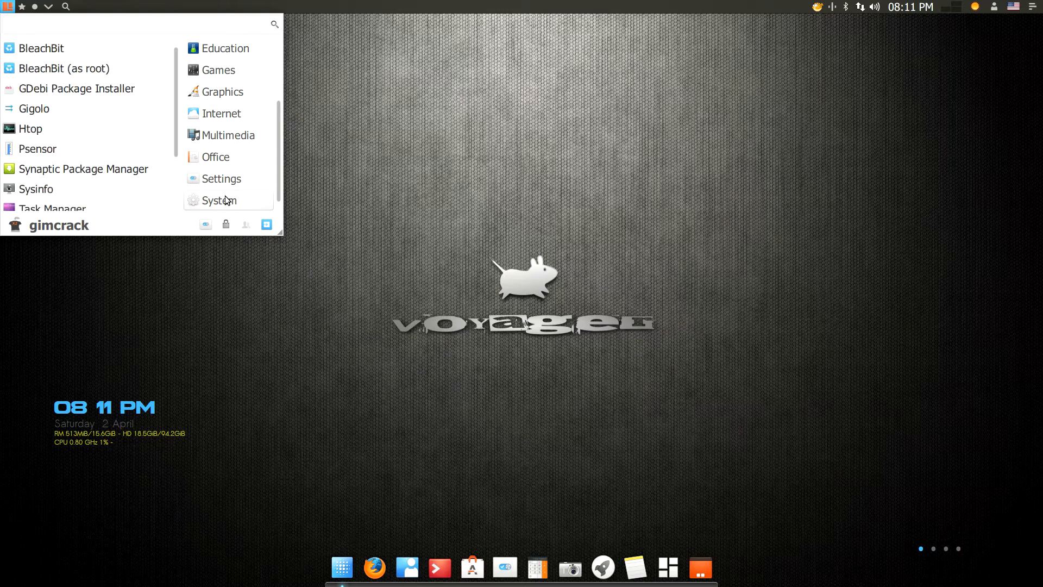
left_click(125, 174)
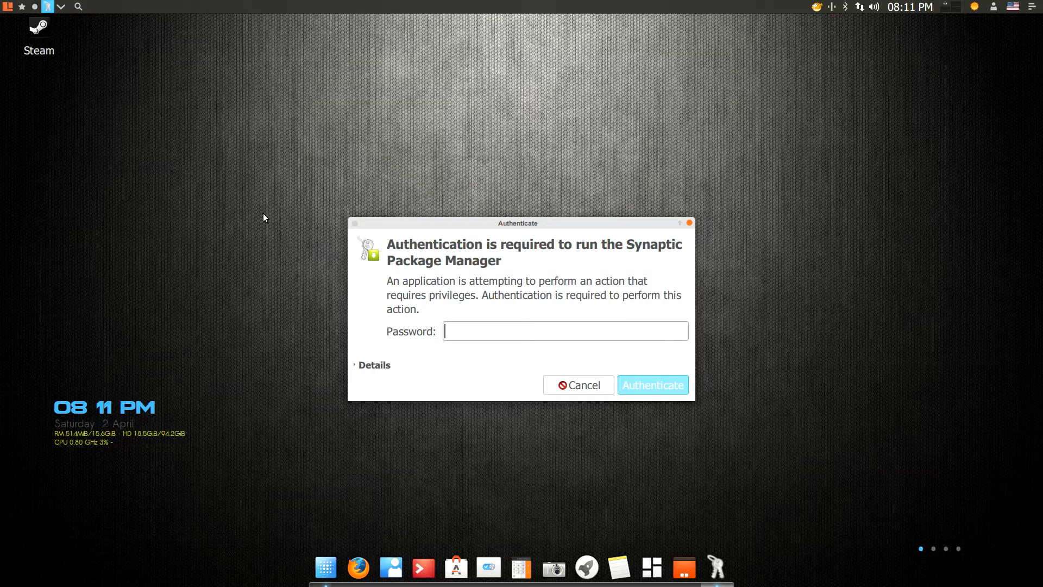
type("****")
key("BackSpace")
key("BackSpace")
key("BackSpace")
key("BackSpace")
type("******")
key("Return")
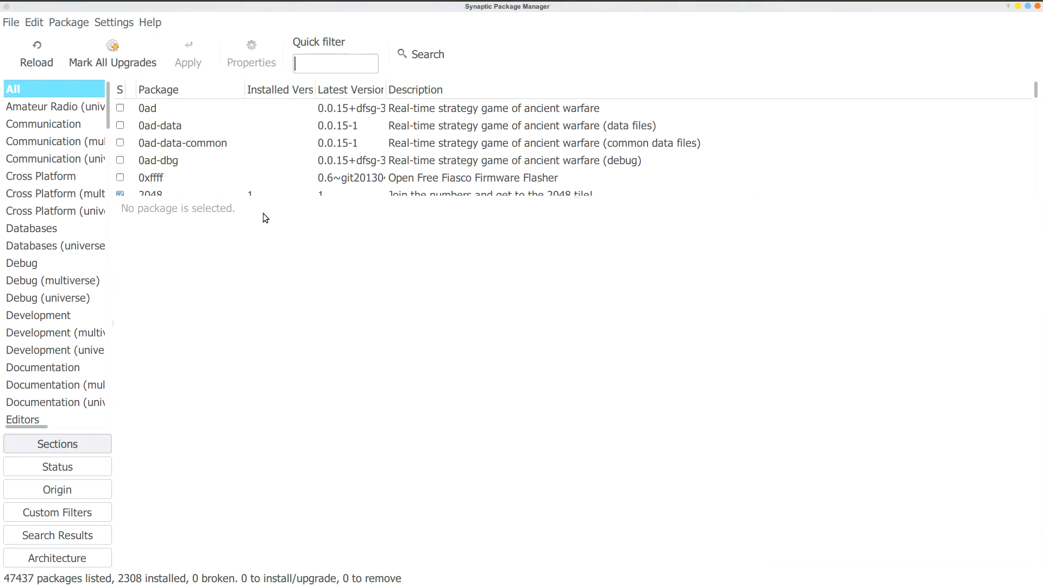
Search Synaptic for 'virtualbox' packages using the clipboard text
left_click(417, 53)
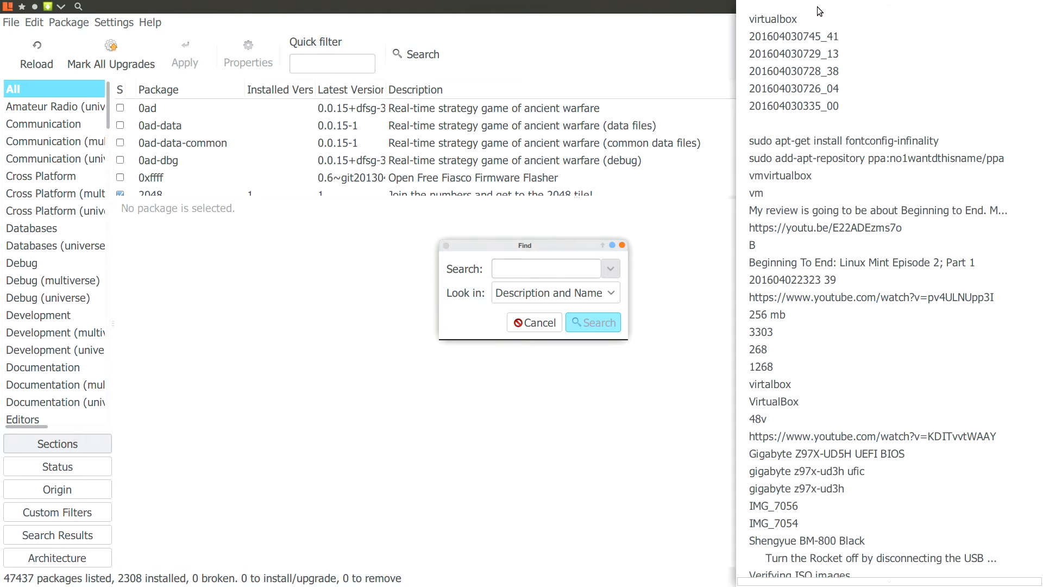
left_click(816, 7)
left_click(777, 24)
left_click(600, 323)
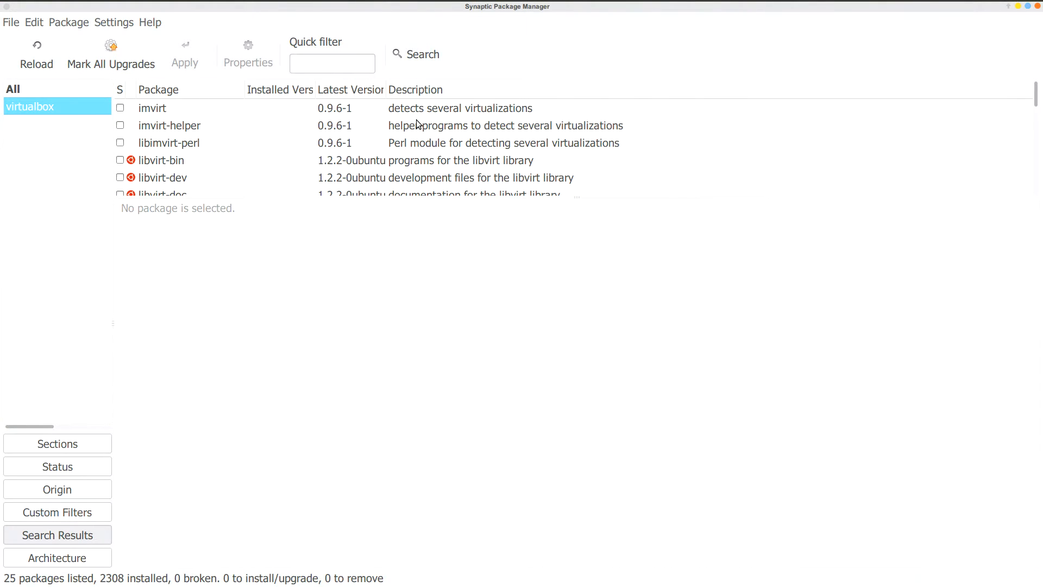
scroll(414, 115, "down", 5)
scroll(412, 115, "down", 1)
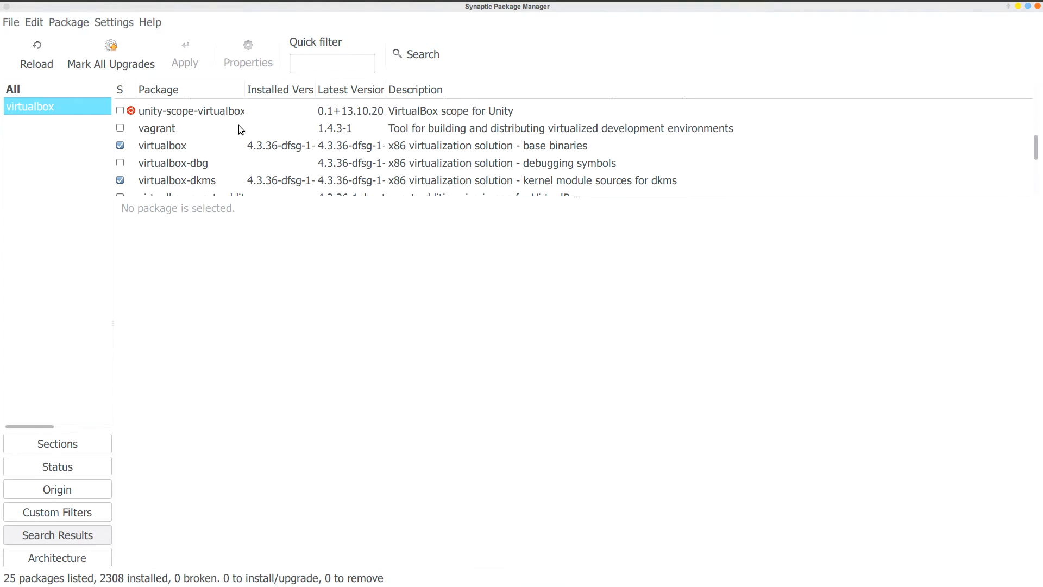
Confirm virtualbox 4.3.36 is already installed without changes, then close Synaptic
right_click(164, 146)
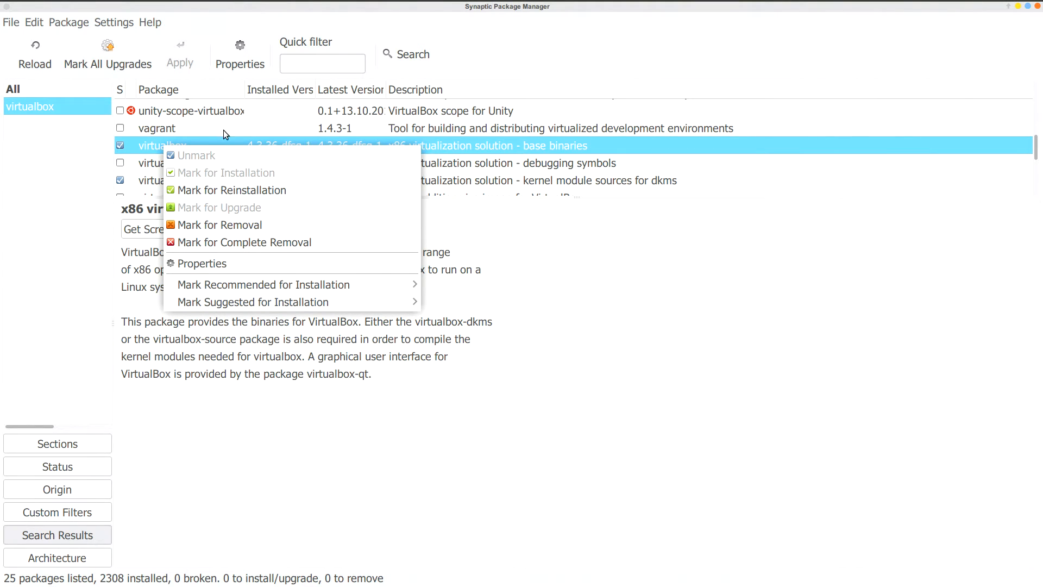
left_click(259, 113)
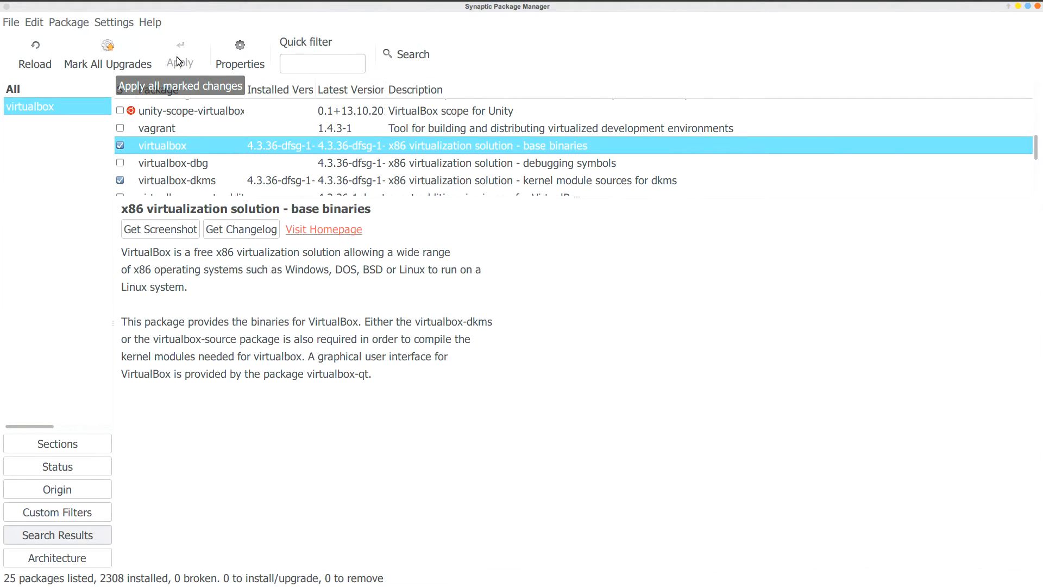
left_click(1037, 7)
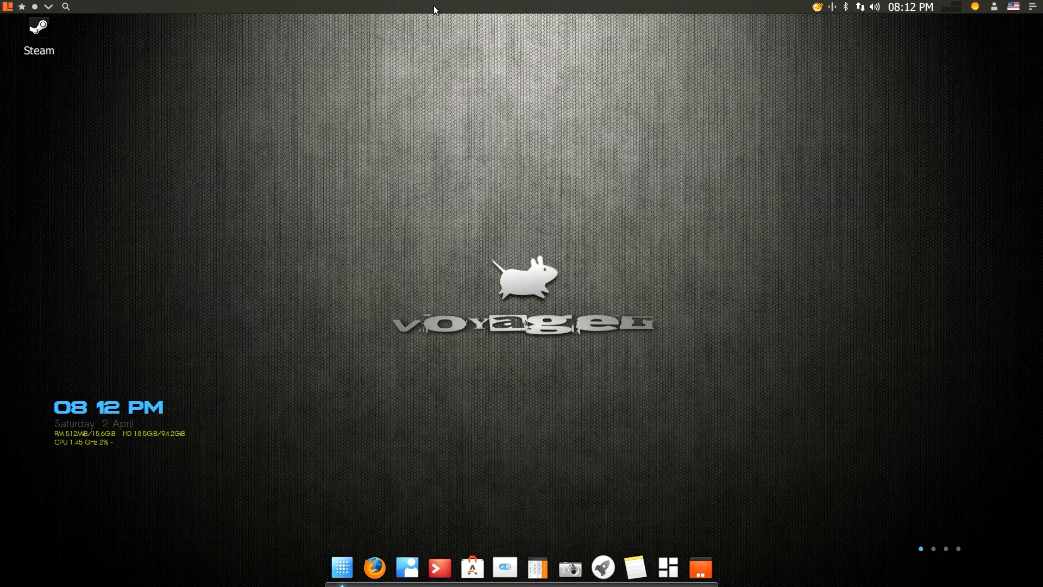
Launch VirtualBox from the System menu and start a new machine named 'Linux Mint 17.3 ROSA MATE'
left_click(8, 7)
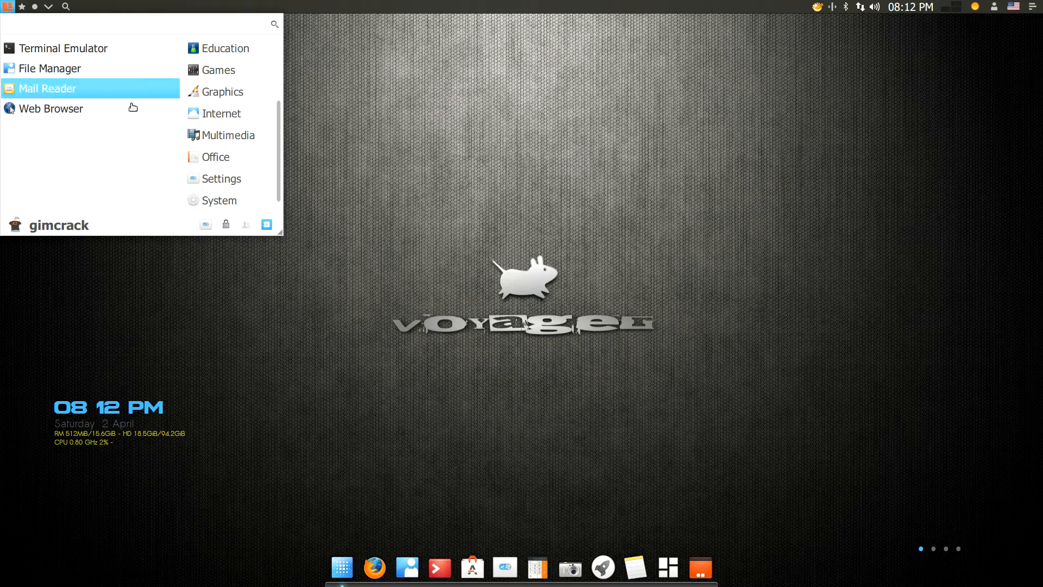
left_click(217, 201)
scroll(126, 181, "down", 3)
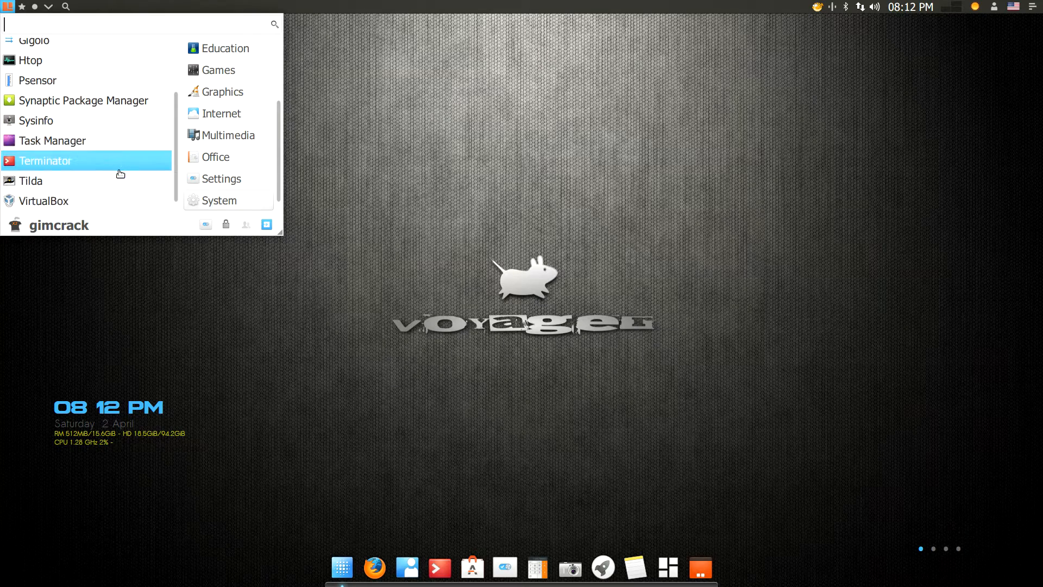
left_click(40, 207)
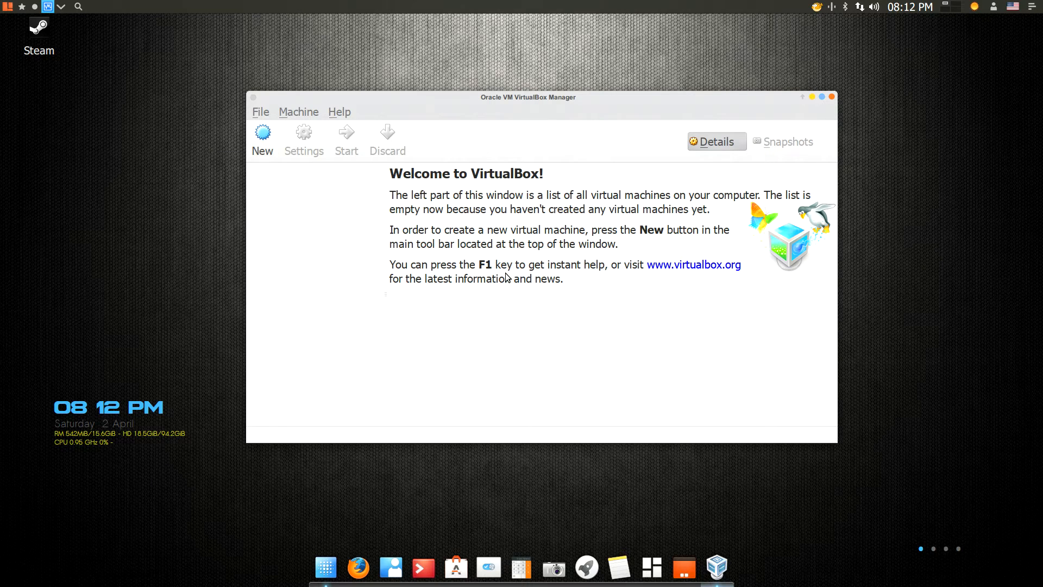
left_click(266, 139)
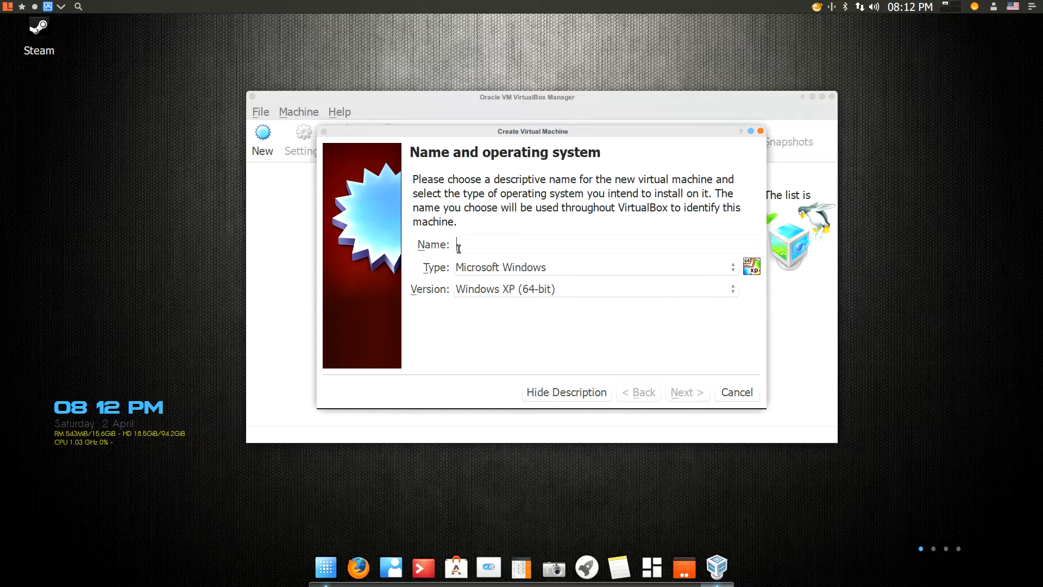
type("Linux M")
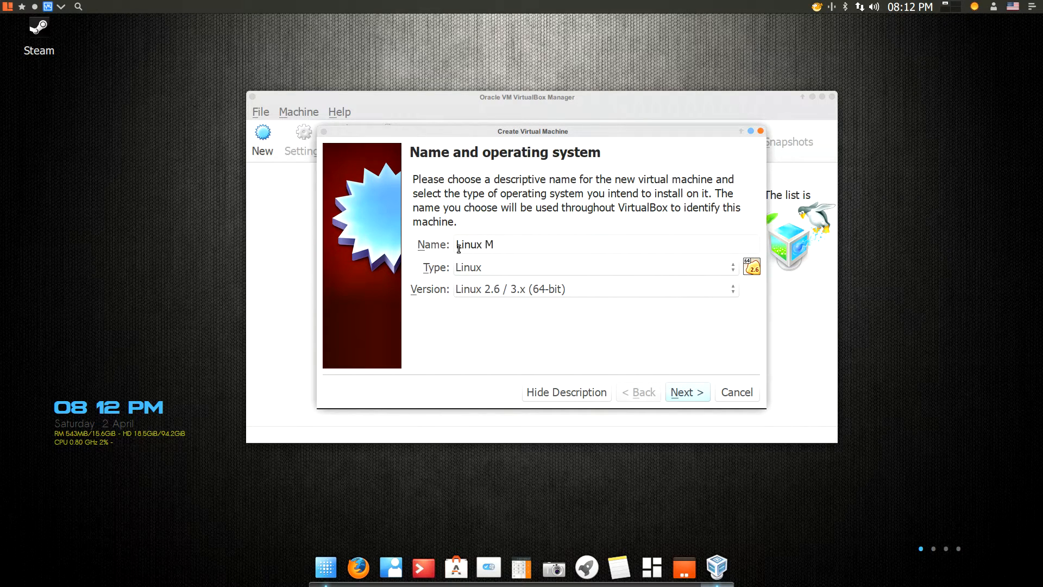
type("int 17.3 ROSA")
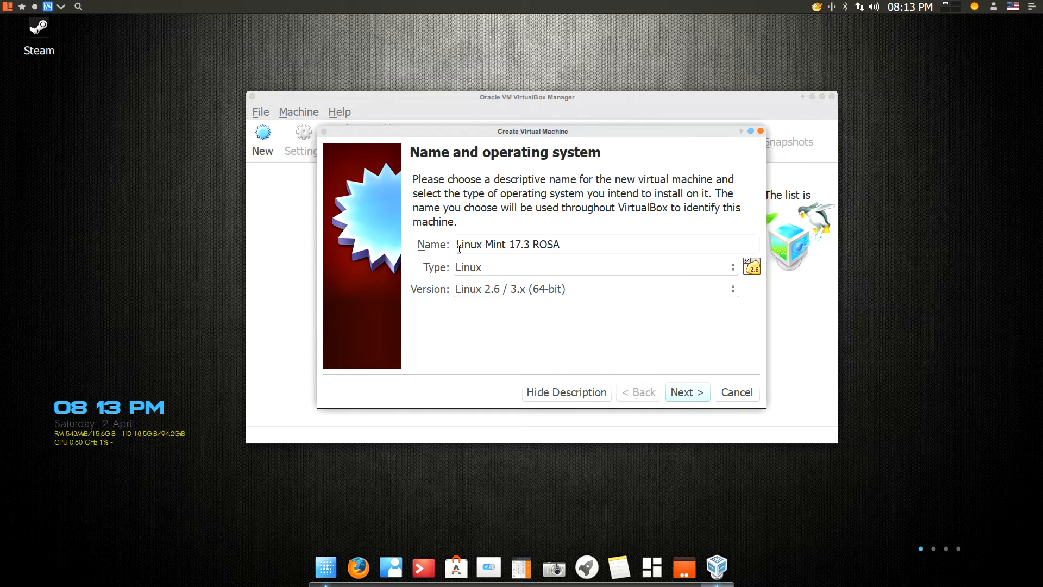
type(" MATE")
Give the new machine 2048 MB of memory and advance to the hard drive step
left_click(687, 393)
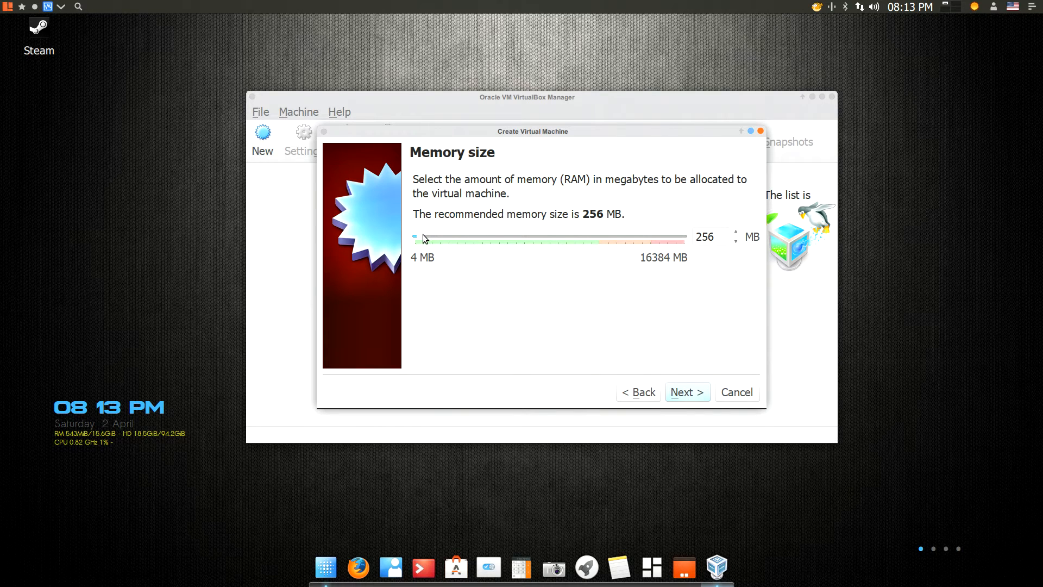
left_click_drag(423, 239, 454, 239)
left_click(689, 395)
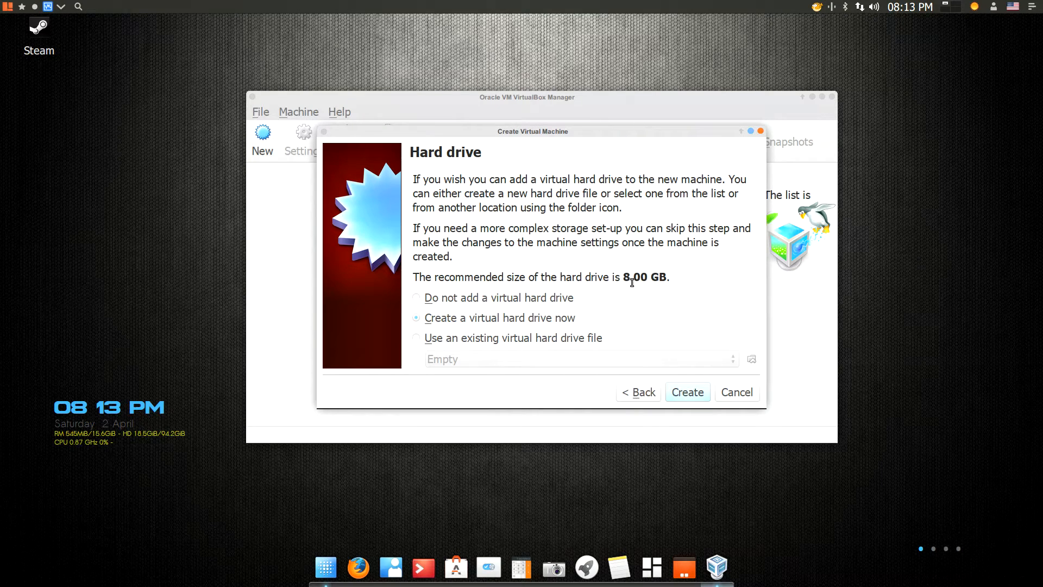
Create a dynamically allocated 17.50 GB VDI virtual hard disk and finish the machine
left_click(686, 393)
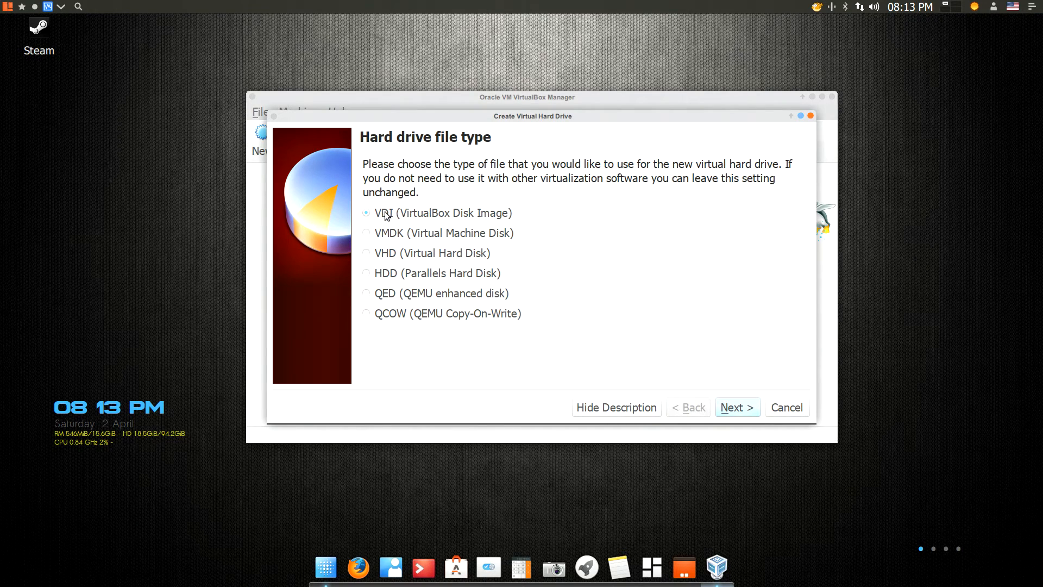
left_click(735, 409)
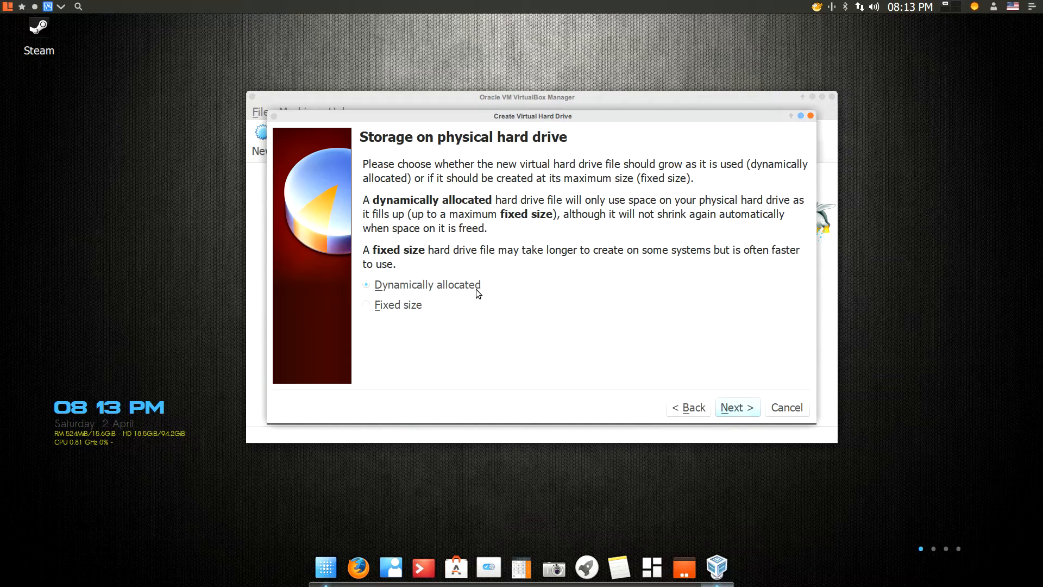
left_click(741, 410)
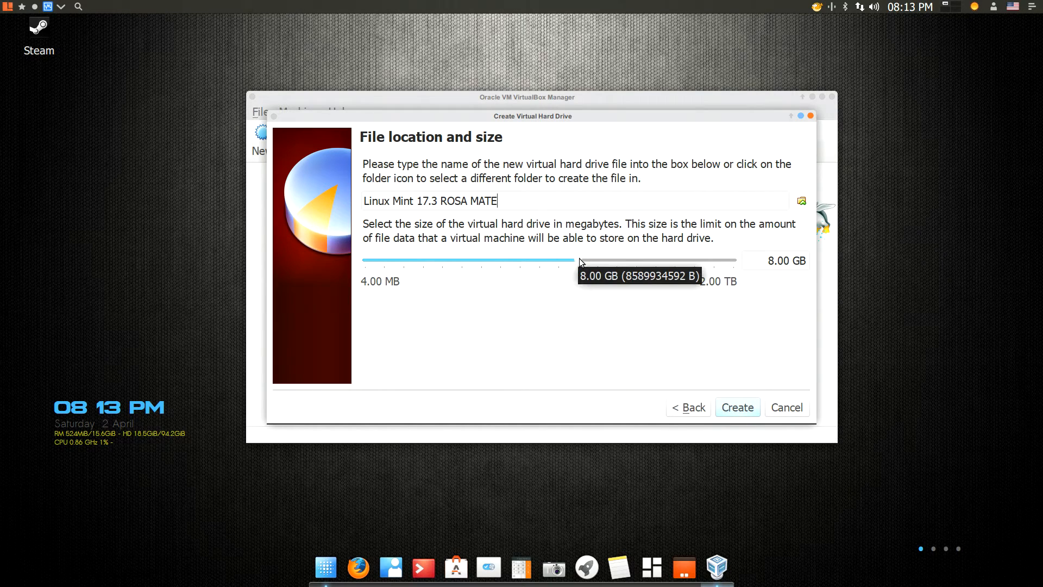
left_click_drag(578, 262, 601, 253)
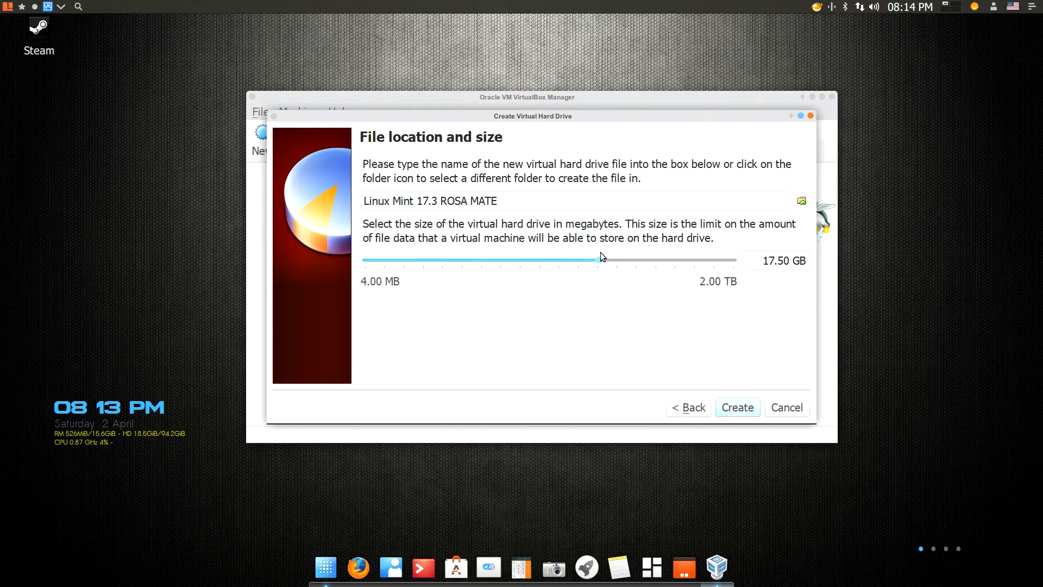
left_click(736, 409)
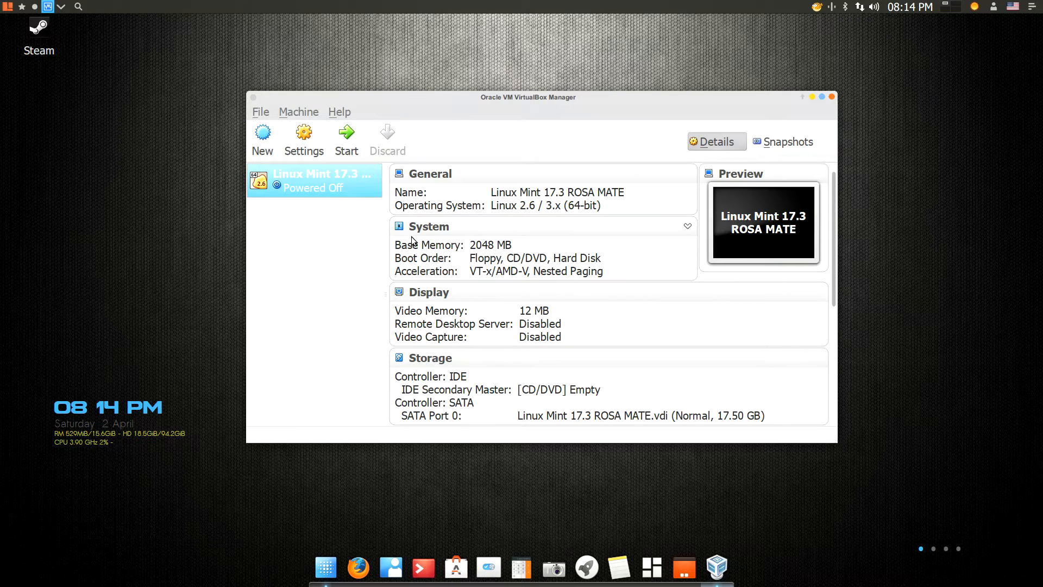
Set Shared Clipboard and Drag'n'Drop to Bidirectional in the machine's advanced General settings
left_click(304, 142)
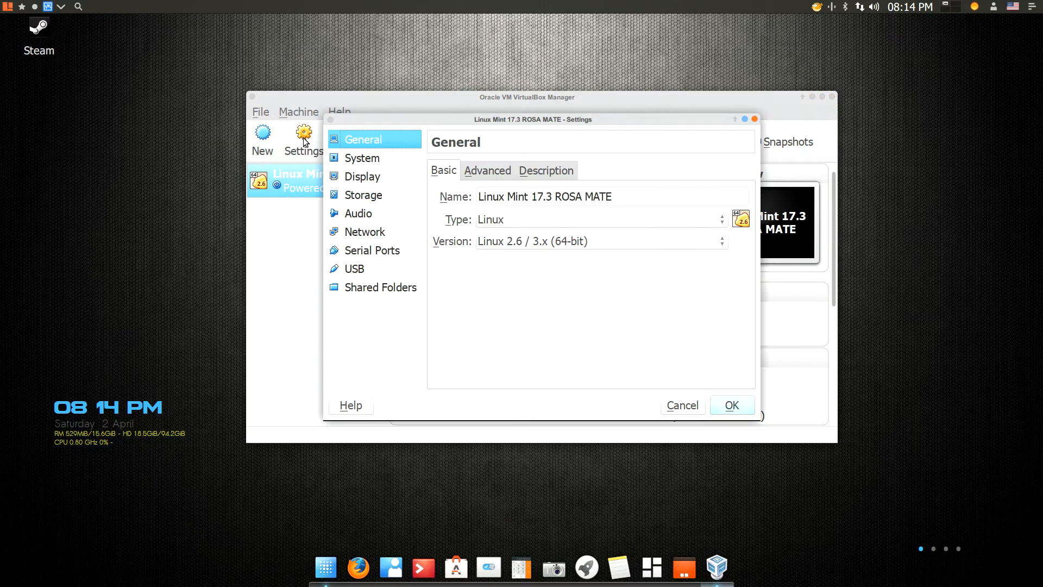
left_click(497, 170)
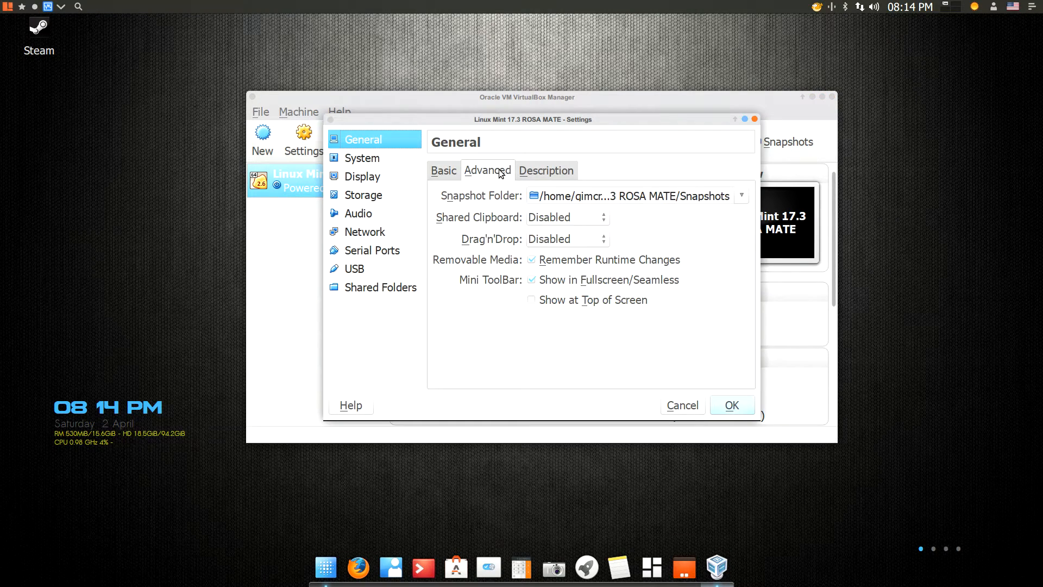
left_click(602, 219)
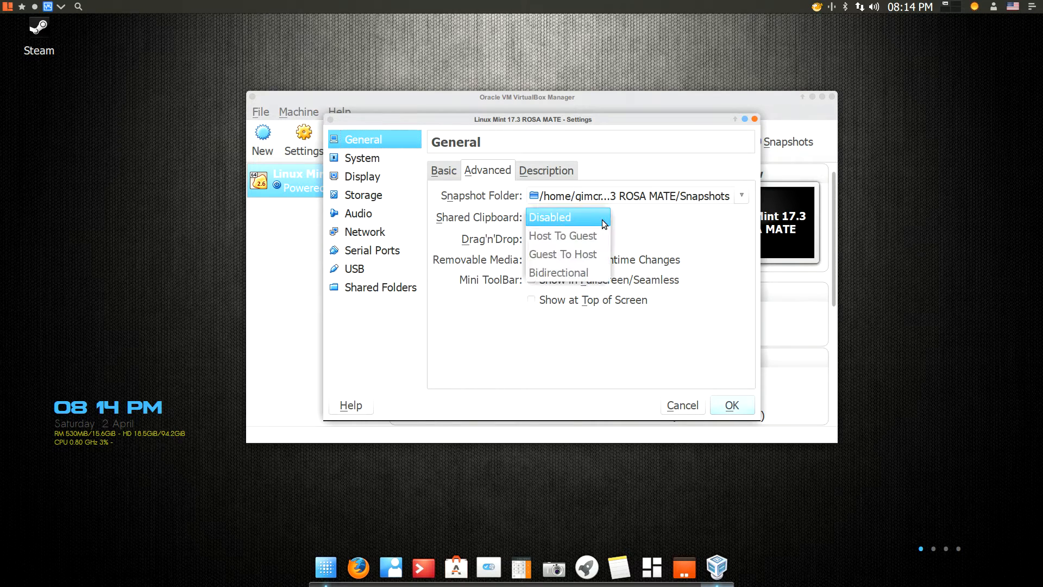
left_click(582, 269)
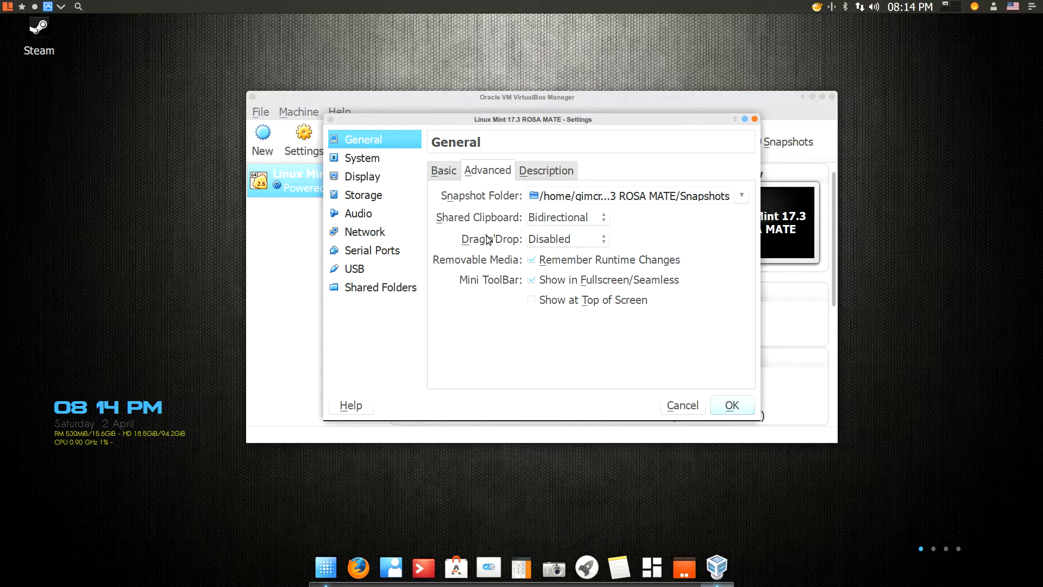
left_click(605, 237)
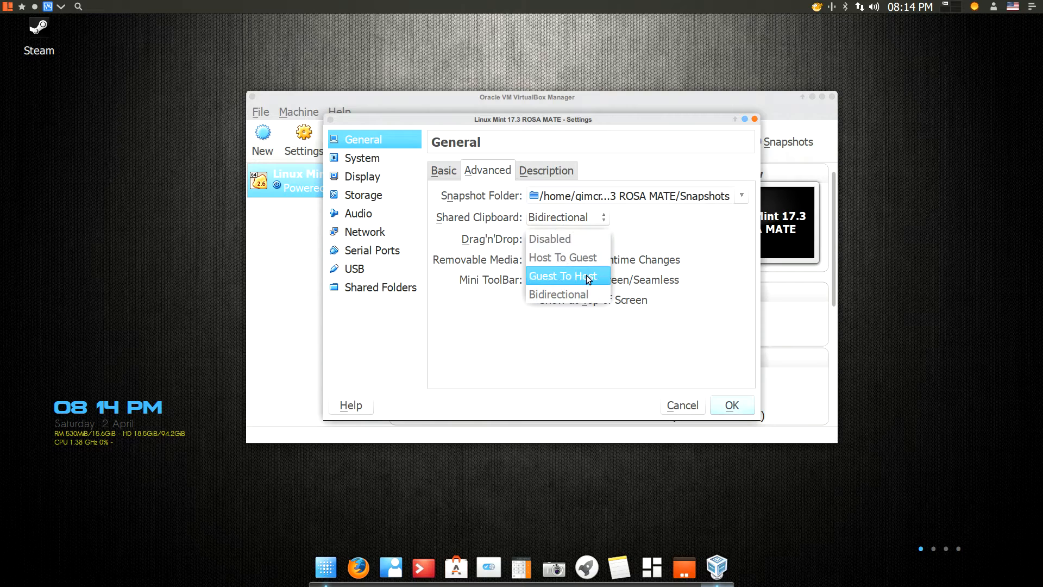
left_click(584, 295)
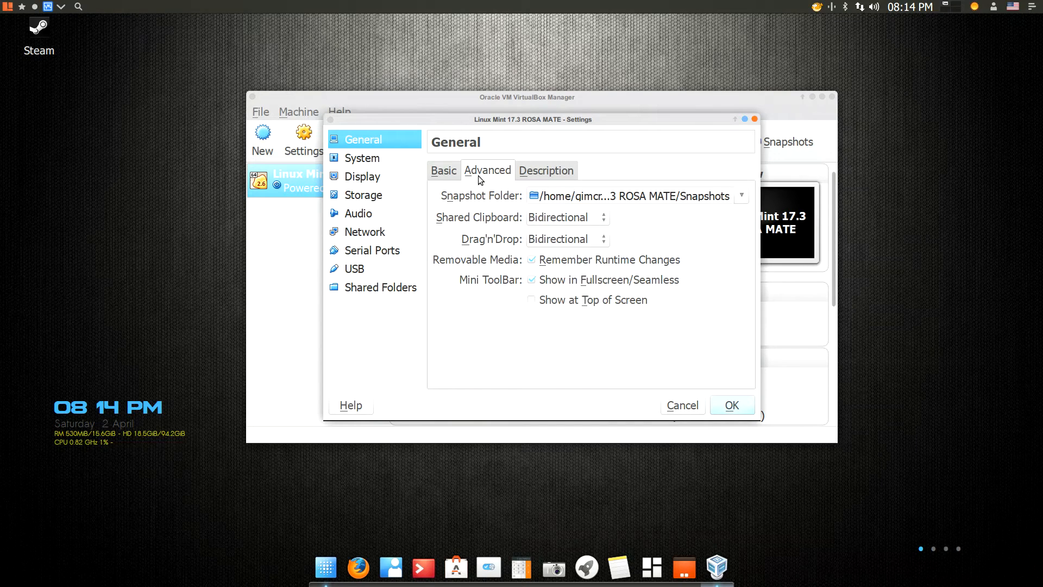
Remove Floppy from the System boot order
left_click(369, 165)
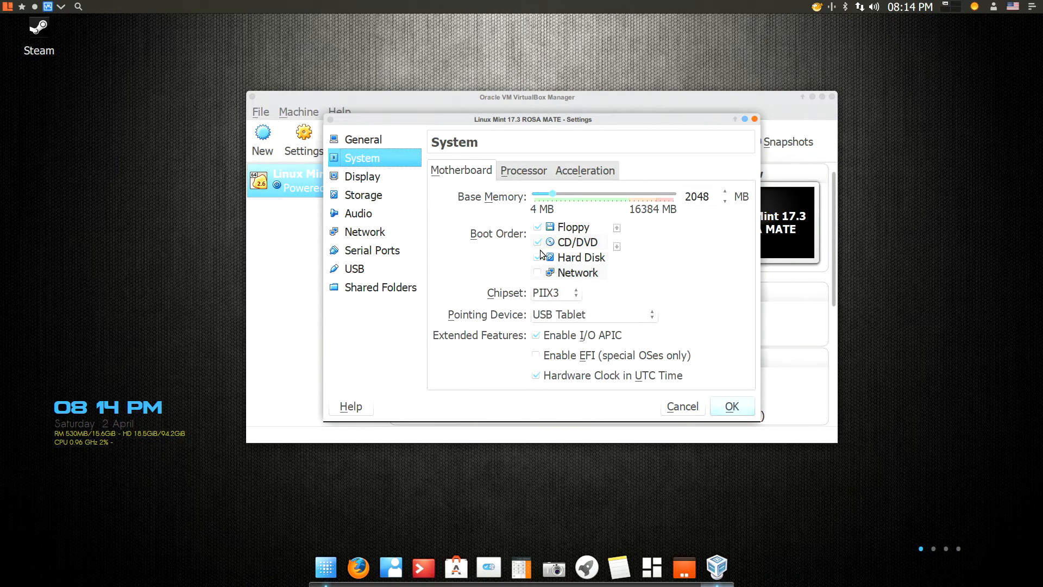
left_click(539, 227)
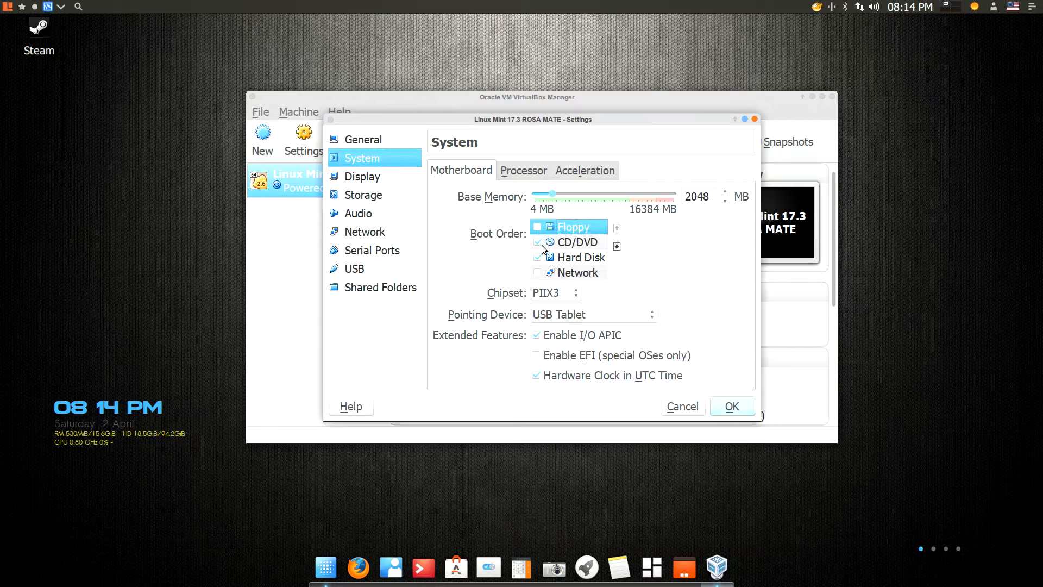
left_click(525, 175)
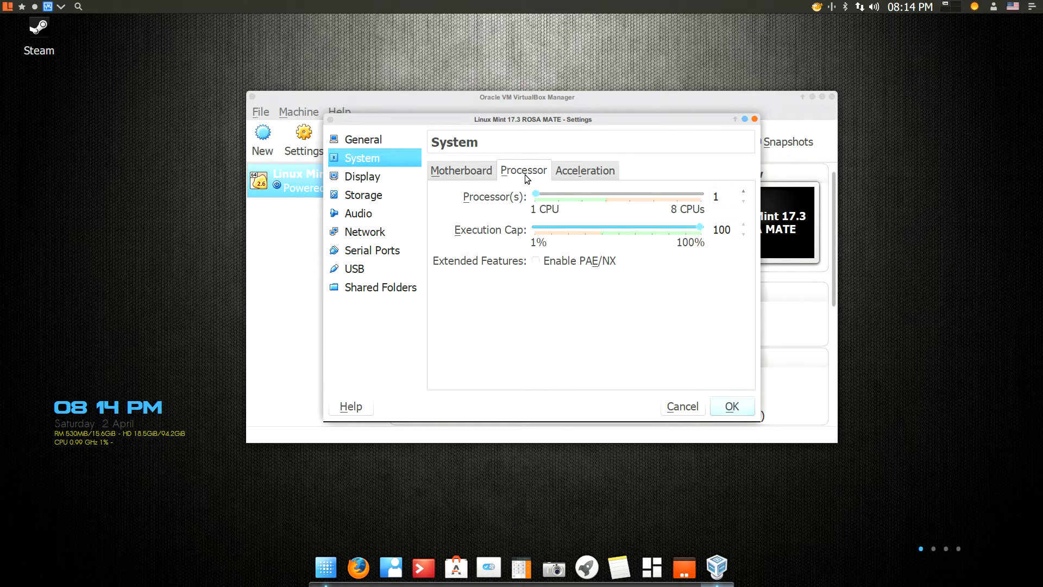
left_click(601, 171)
left_click(461, 172)
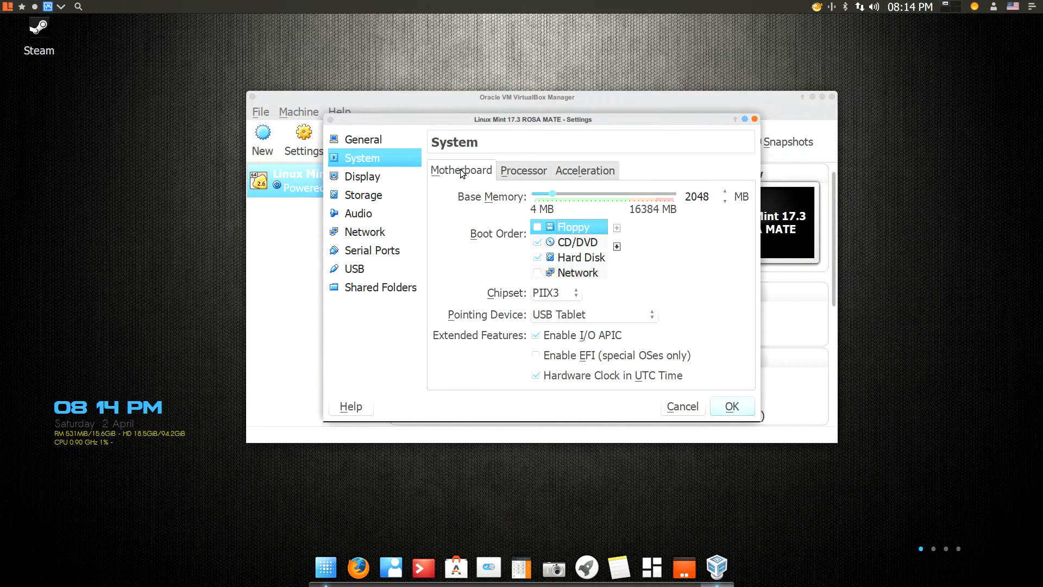
Enable 3D Acceleration in the Display settings
left_click(378, 177)
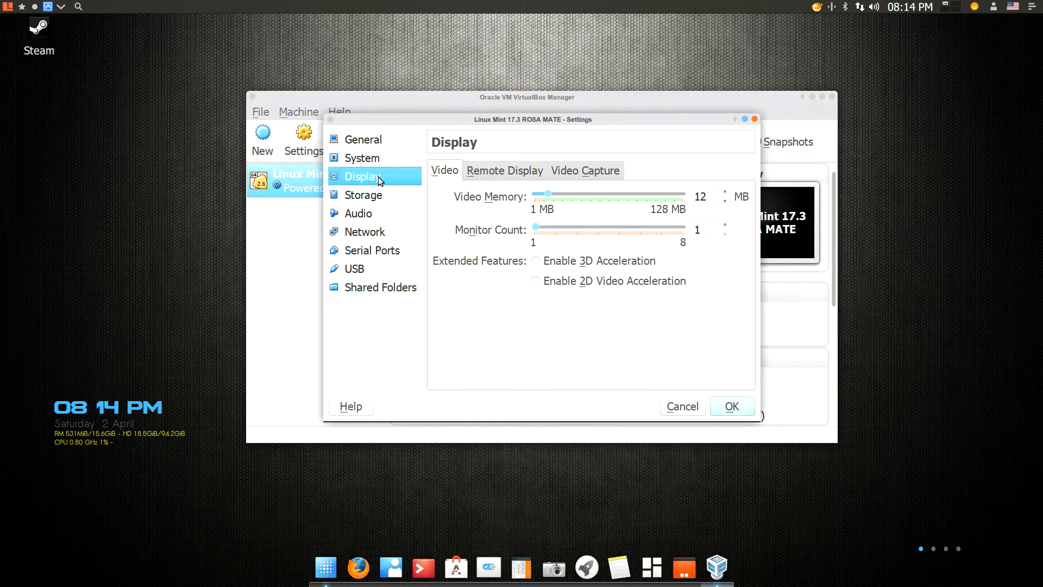
left_click(535, 263)
left_click(488, 172)
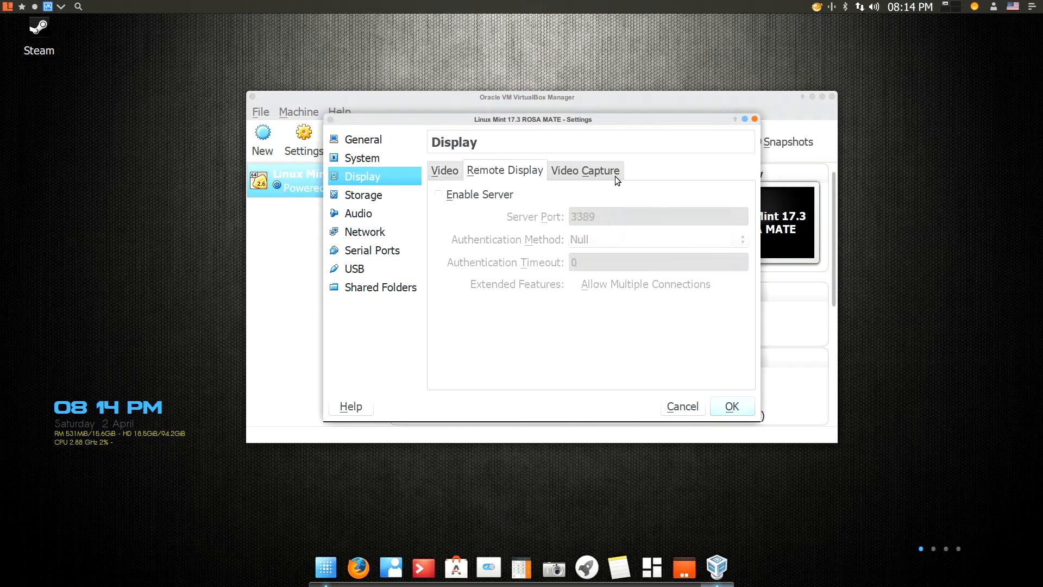
left_click(605, 176)
Insert linuxmint-17.3-mate-64bit.iso into the empty IDE CD/DVD drive in Storage
left_click(378, 196)
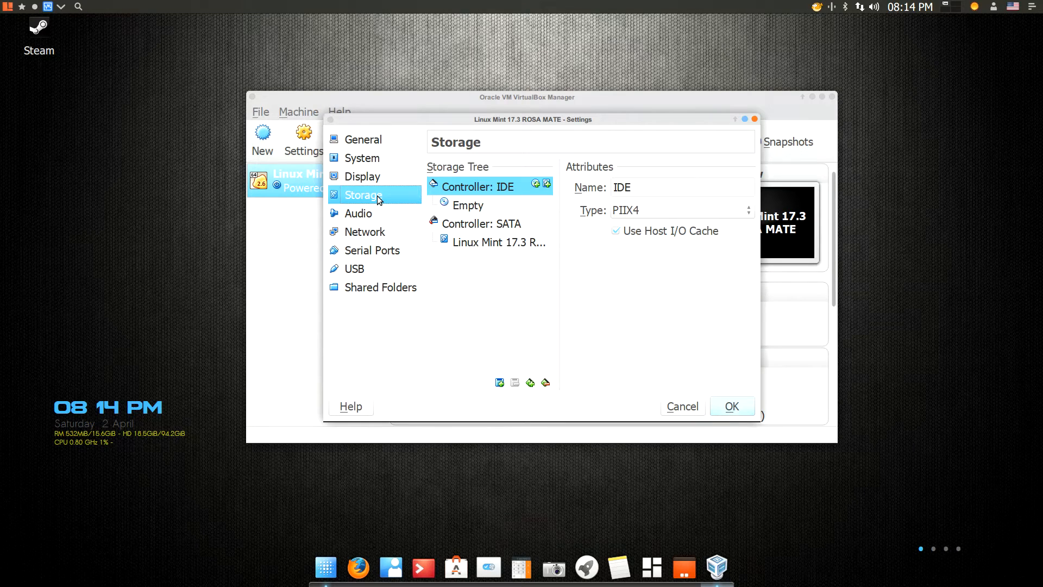
left_click(462, 206)
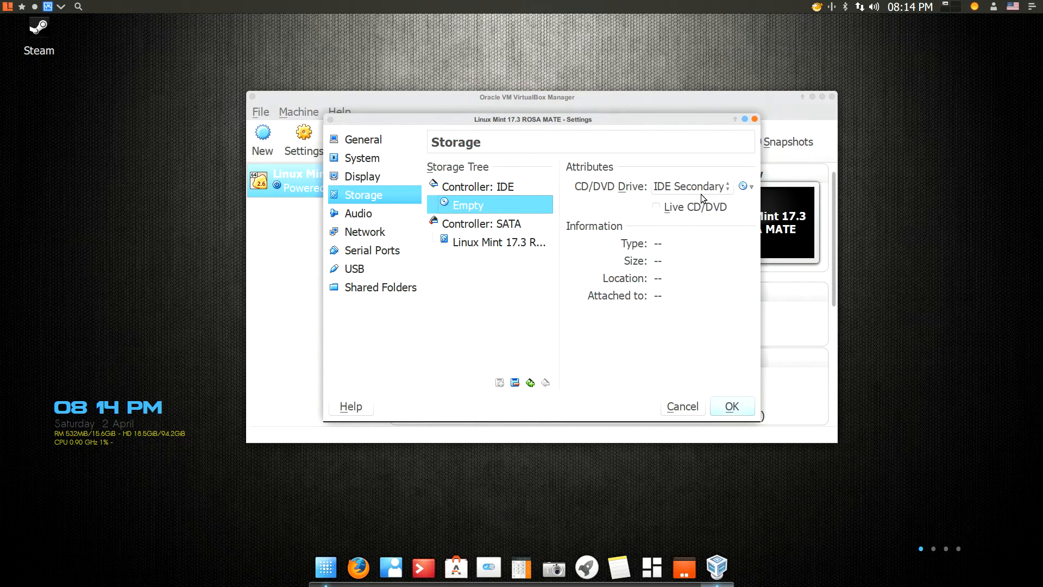
left_click(746, 186)
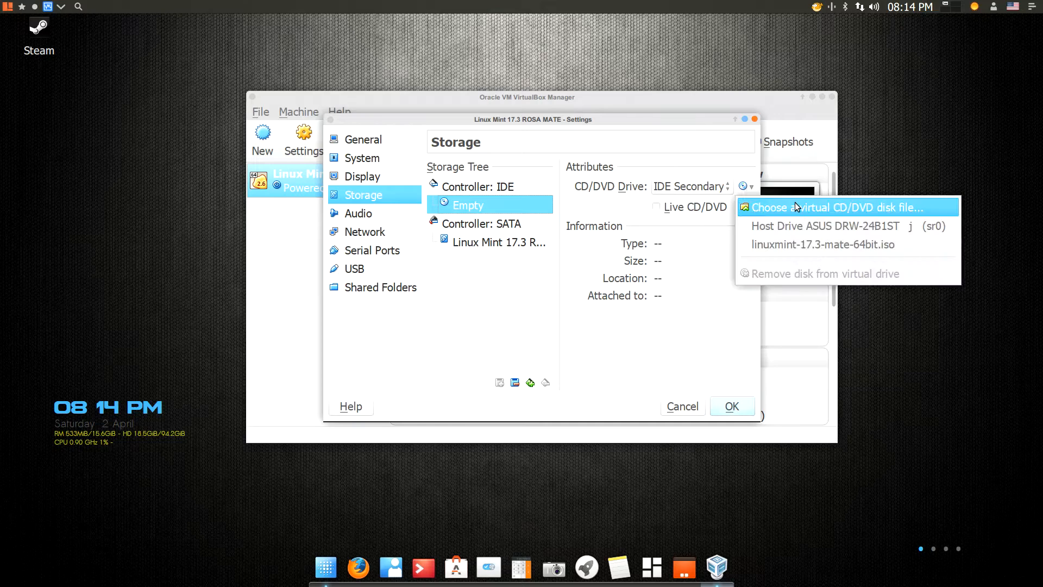
left_click(814, 209)
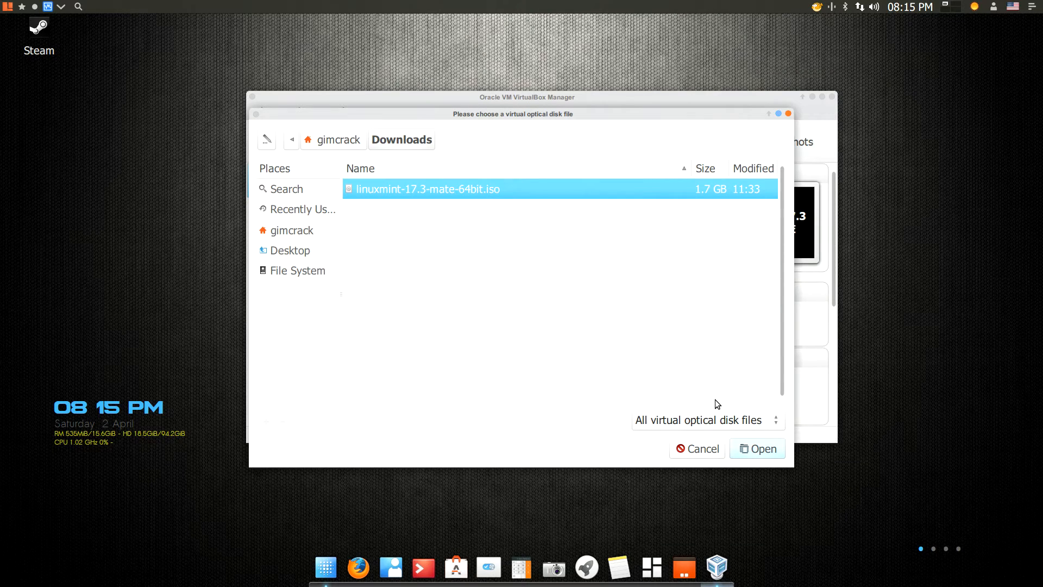
left_click(753, 448)
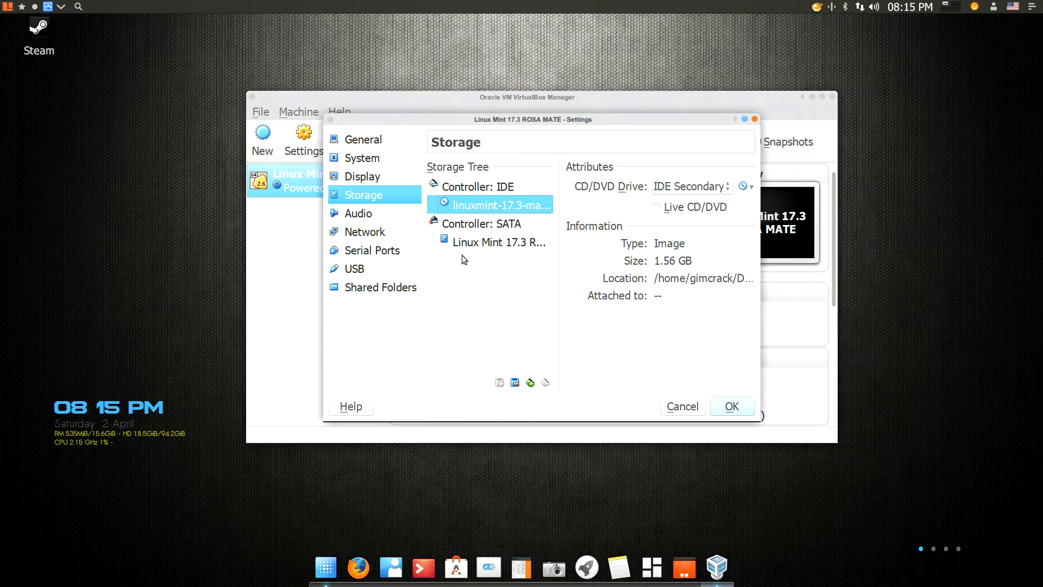
Attach Adapter 1 as Bridged Adapter on eth0 and save the settings
left_click(368, 215)
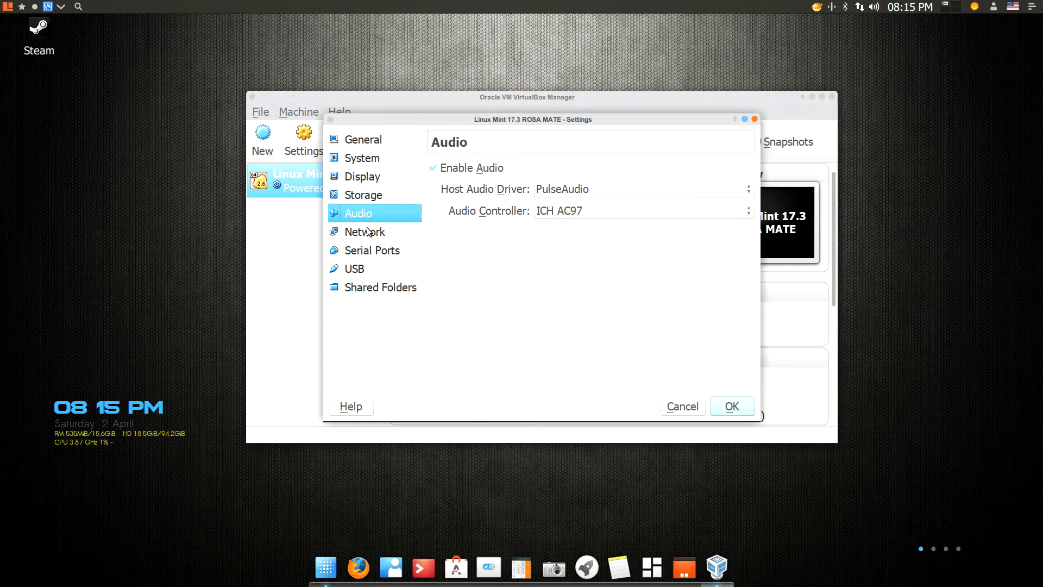
left_click(369, 232)
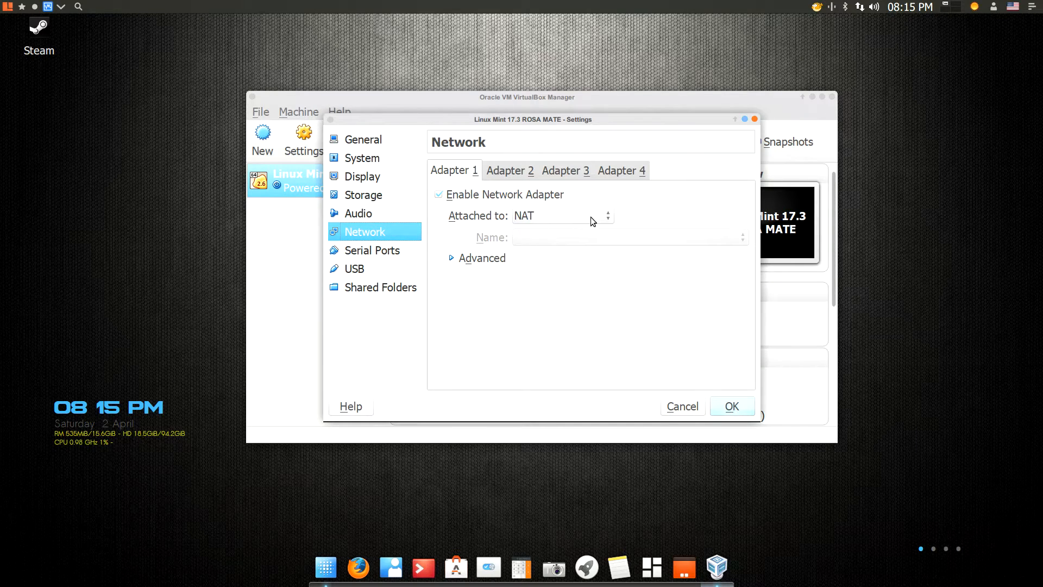
left_click(605, 218)
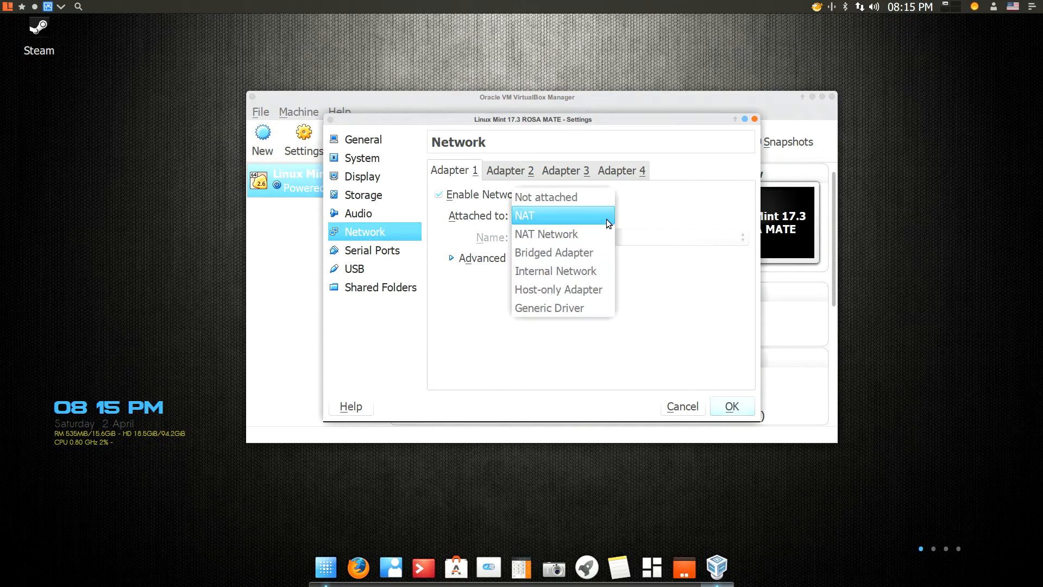
left_click(563, 255)
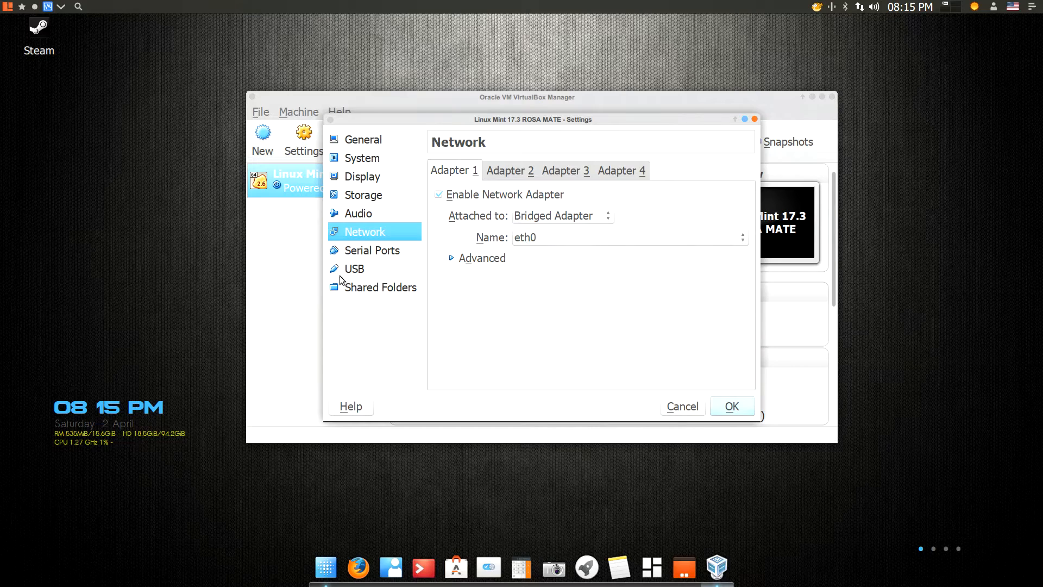
left_click(732, 406)
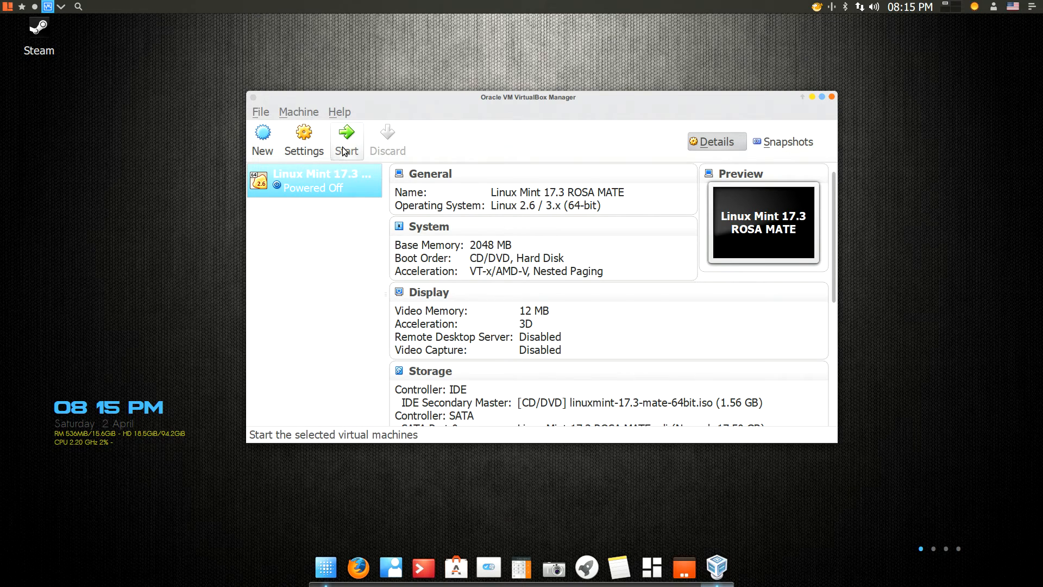
Start the Linux Mint 17.3 ROSA MATE machine and maximize its window once the live desktop appears
left_click(344, 151)
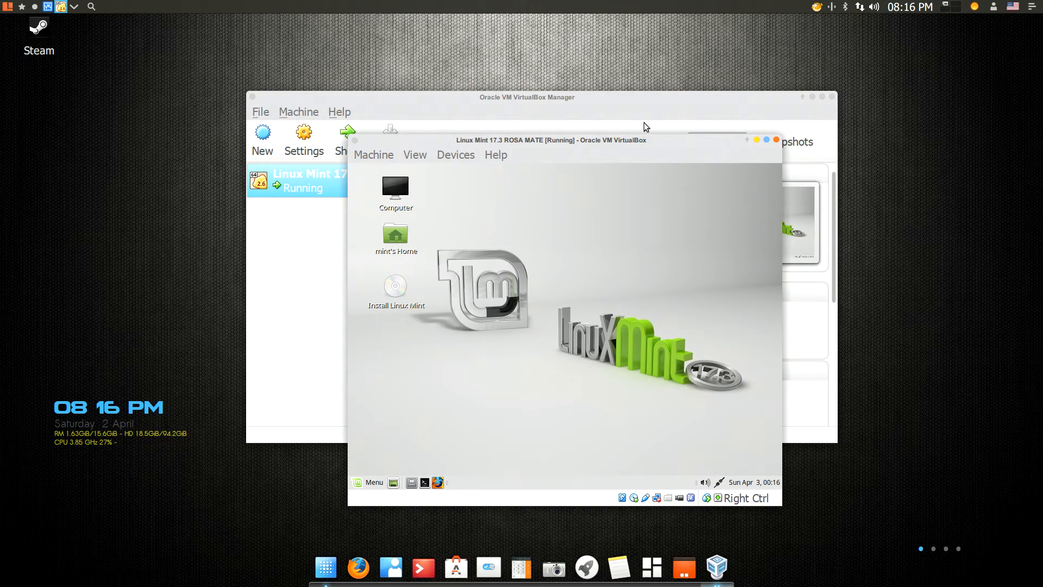
left_click(766, 141)
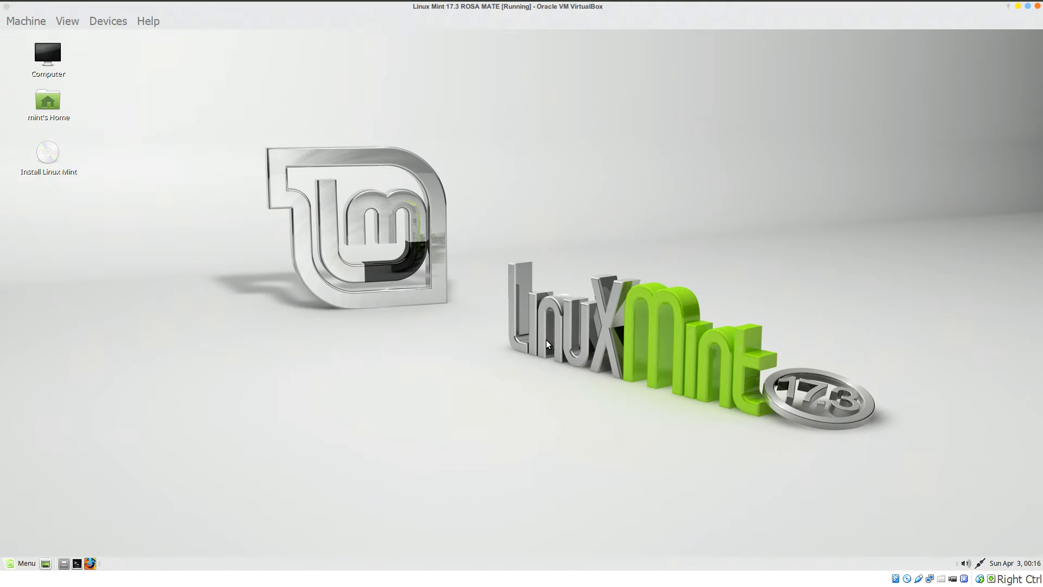
Switch the running machine to fullscreen with Right Ctrl+F and confirm the switch
key("Control_R+f")
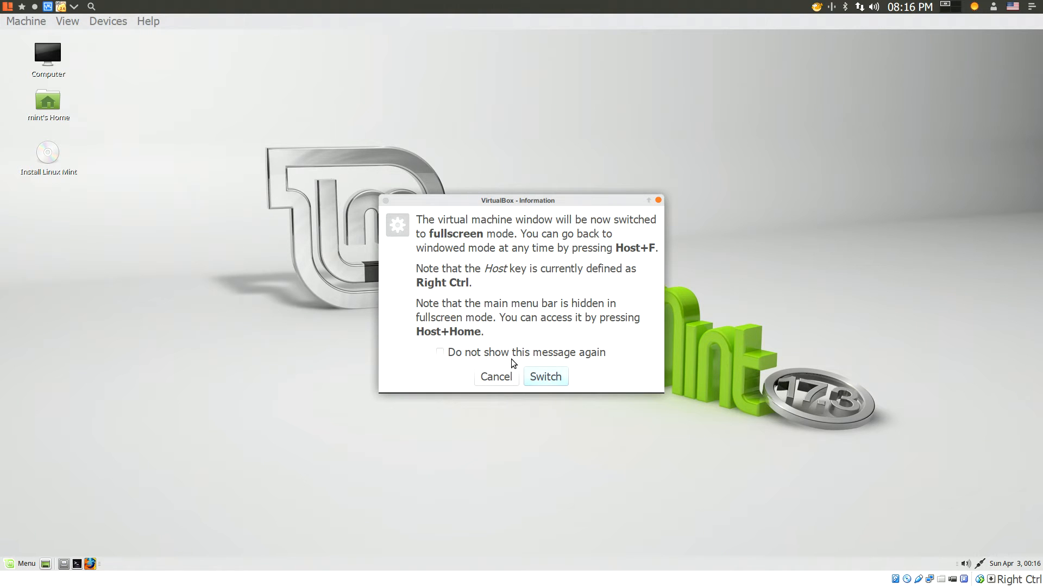
left_click(545, 376)
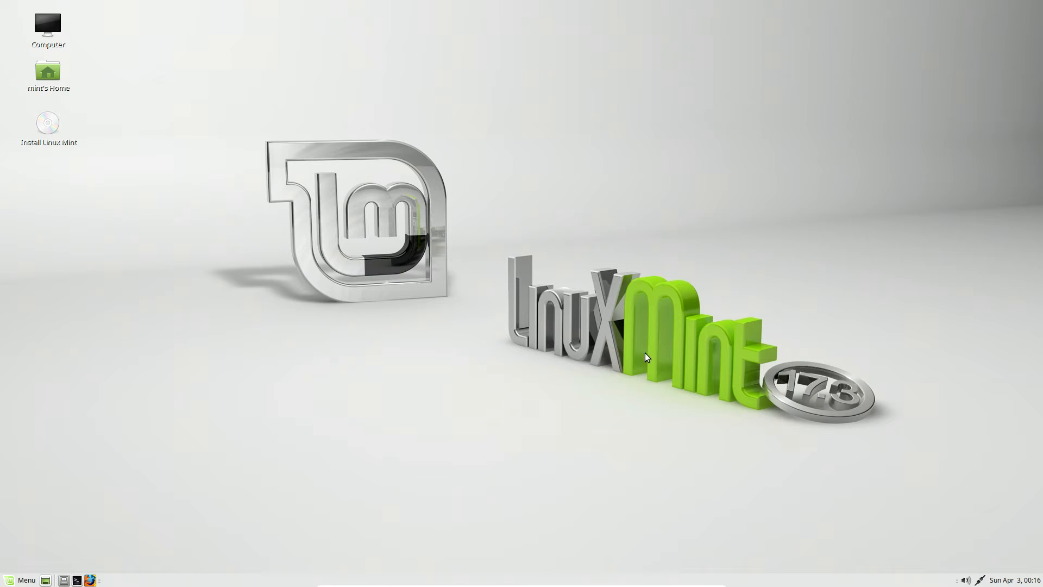
mouse_move(467, 584)
Open the Install Linux Mint desktop icon from its right-click menu to start the installer
right_click(47, 125)
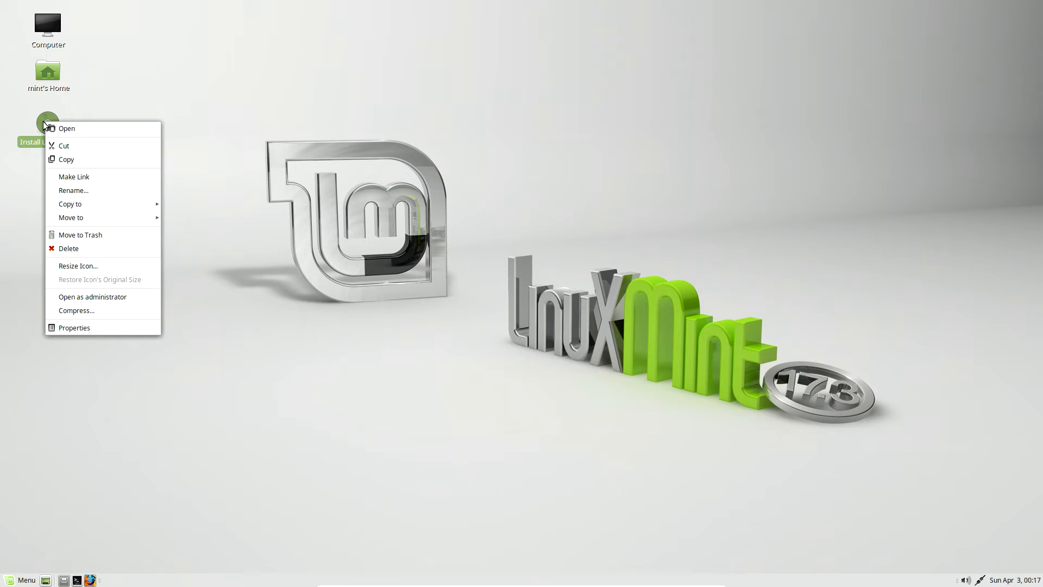
left_click(81, 129)
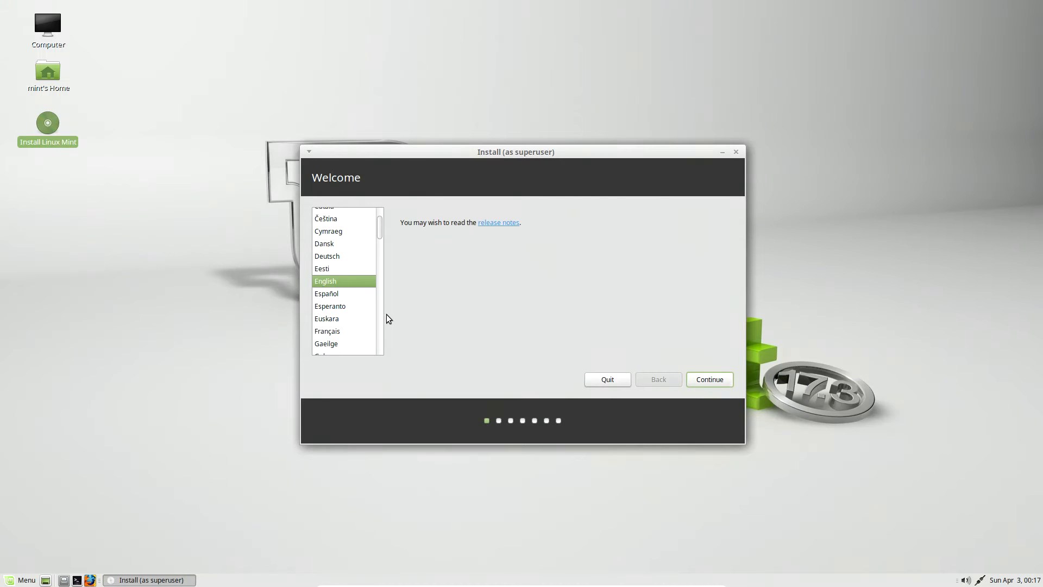
Continue past the Welcome page with English and the Preparing to install checks
left_click(721, 383)
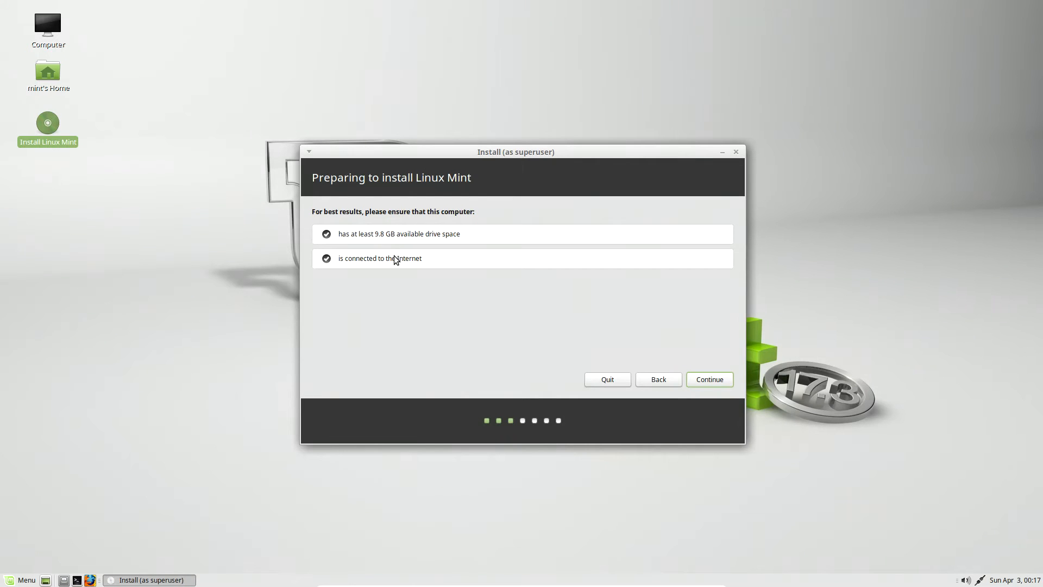
left_click(709, 380)
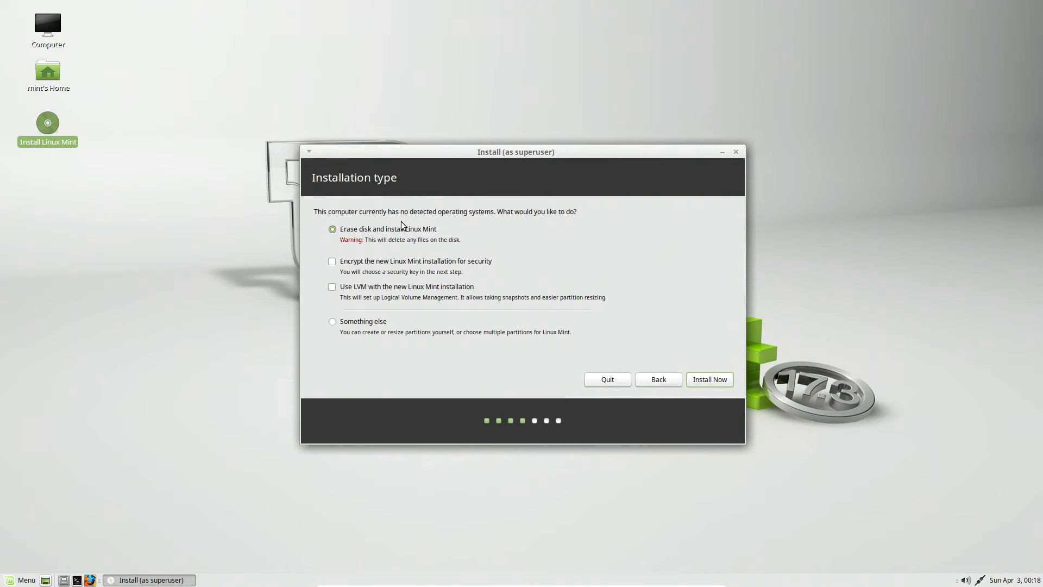
Install with Erase disk, confirm writing changes, and accept Indianapolis and the English (US) keyboard
left_click(715, 385)
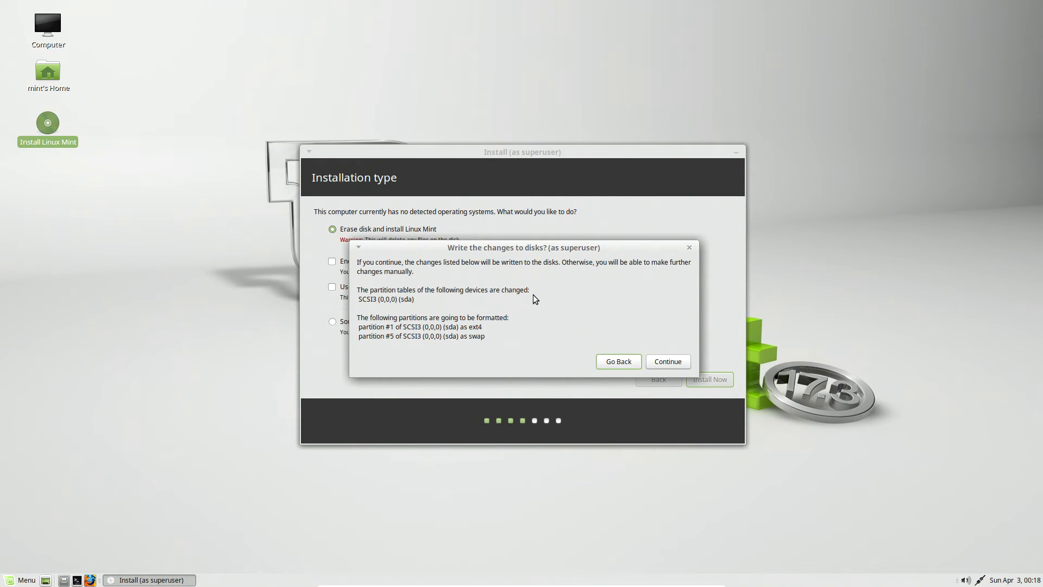
left_click(665, 361)
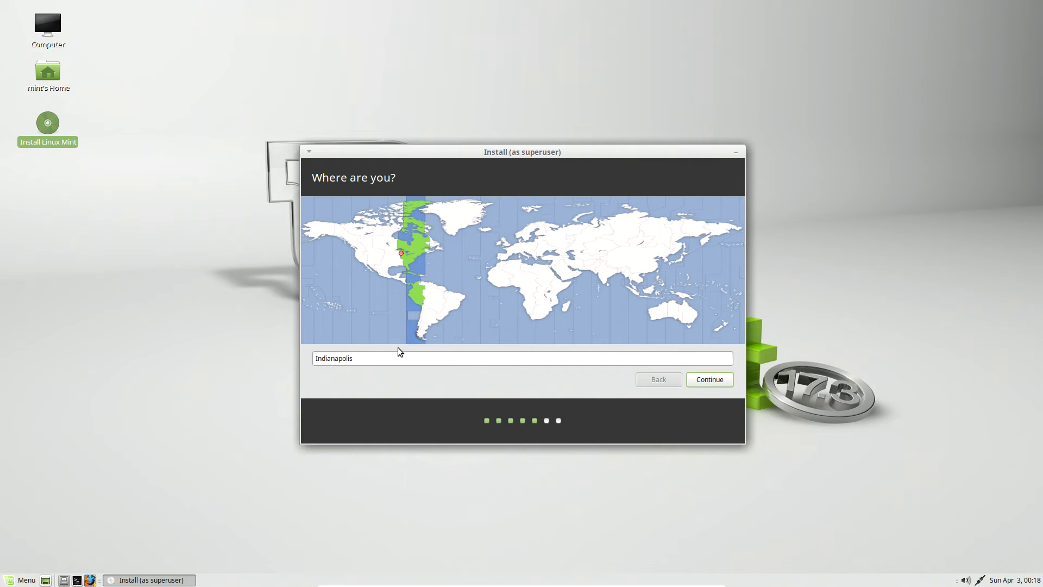
left_click(712, 380)
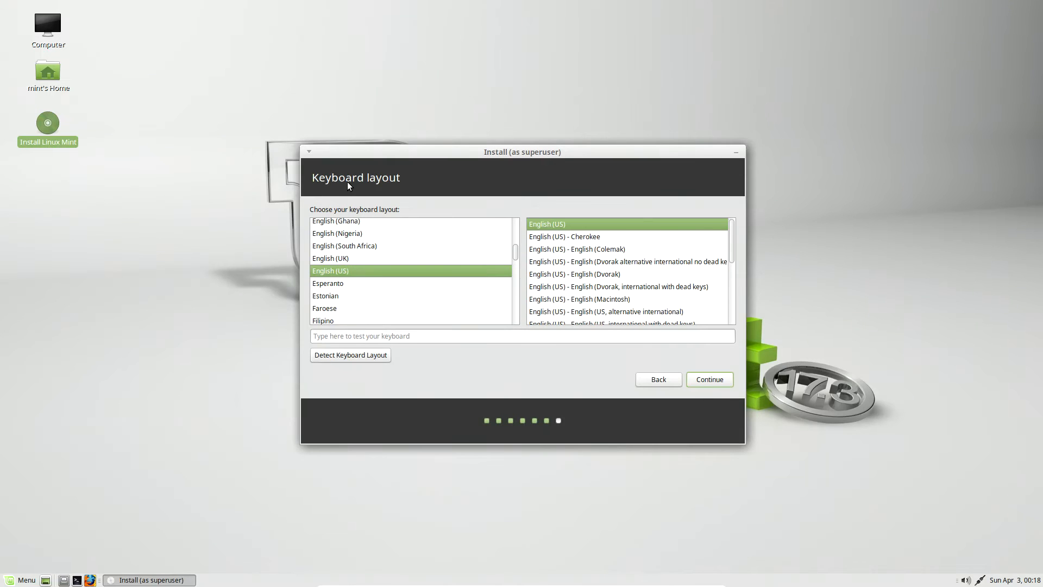
left_click(709, 380)
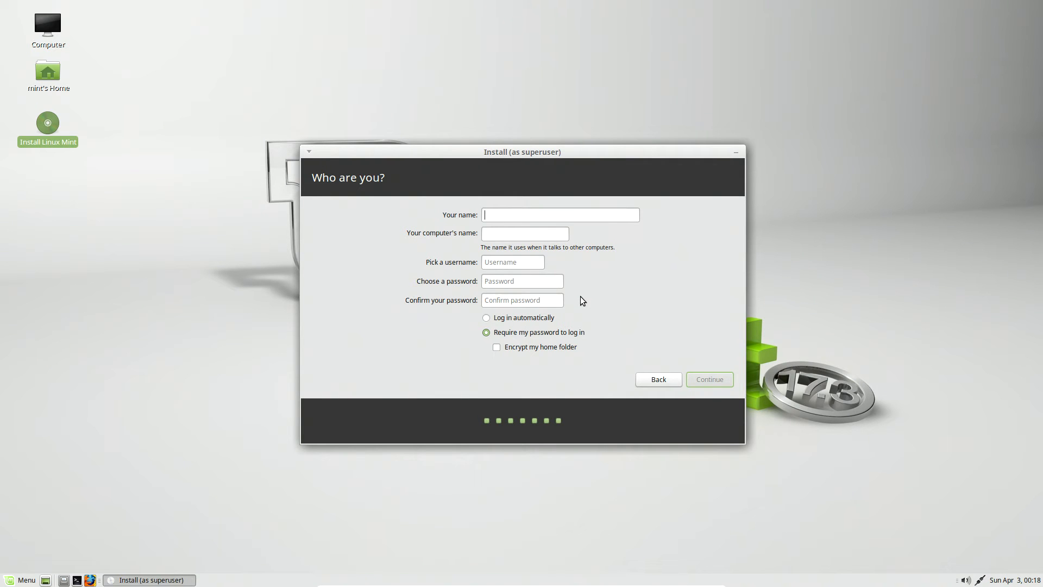
Enter the account name, type the password in both fields, and select Log in automatically
type("user")
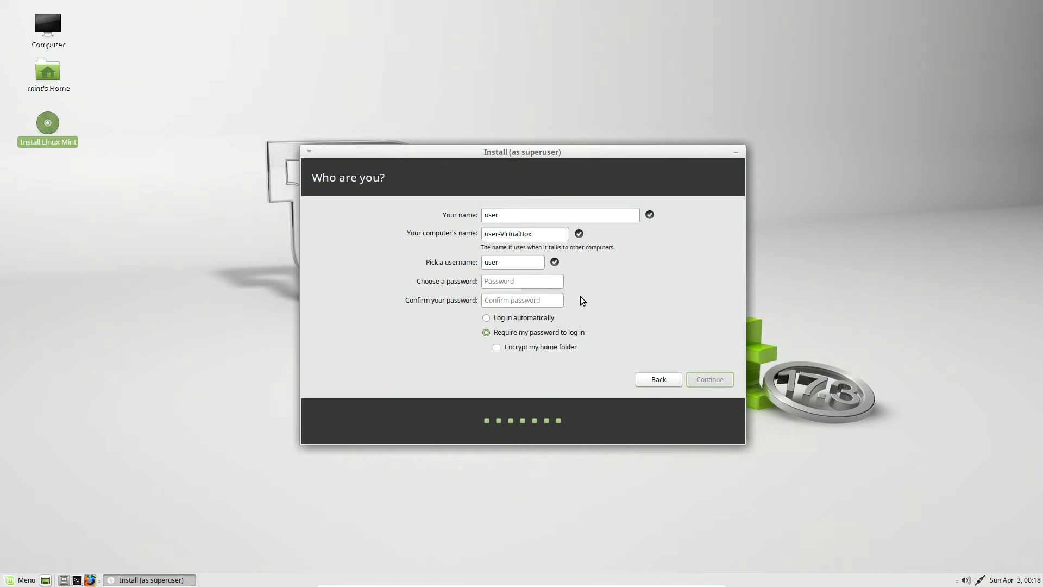
left_click(502, 283)
type("user1")
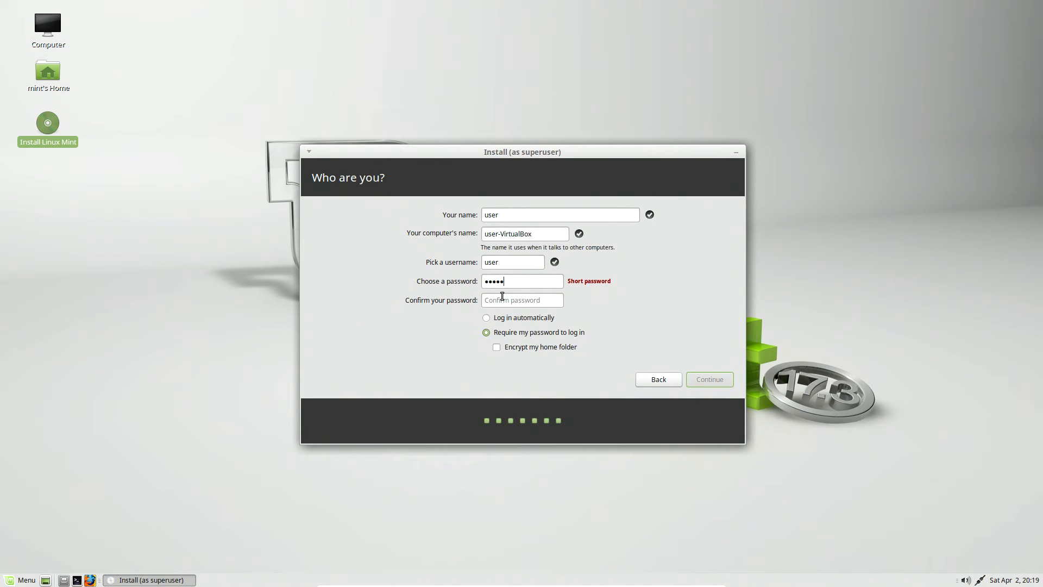
left_click(509, 302)
type("user1")
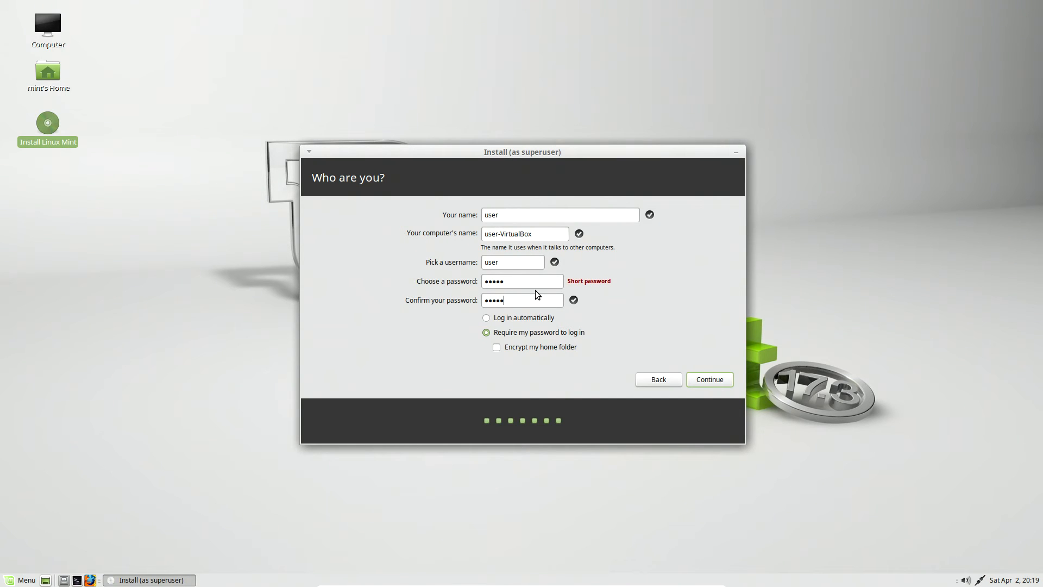
left_click(486, 318)
Continue from the Who are you? page and let the installation finish
left_click(709, 380)
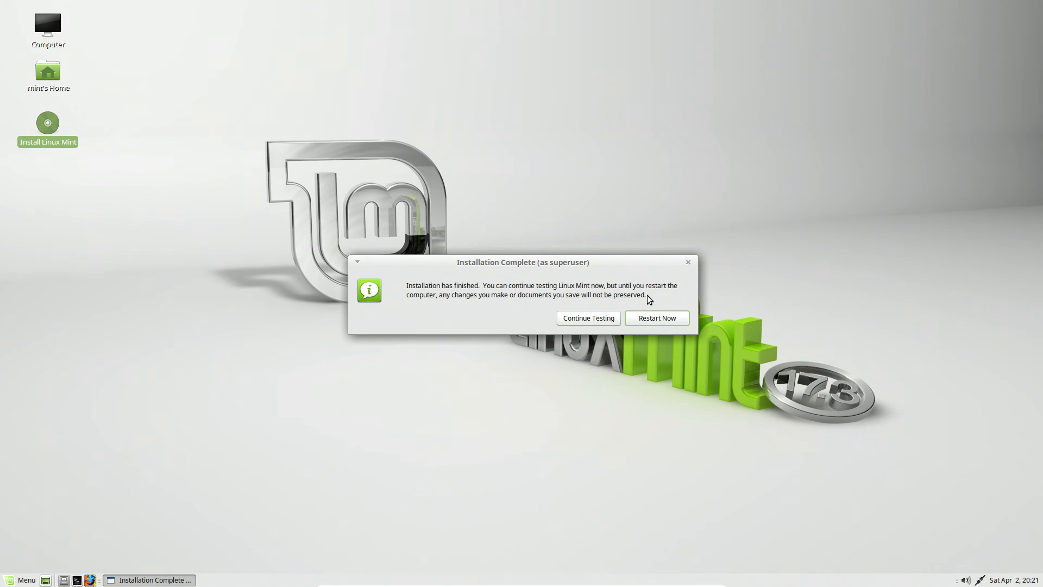
Choose Restart Now, then exit full-screen with Host+F (Right Ctrl+F)
left_click(648, 320)
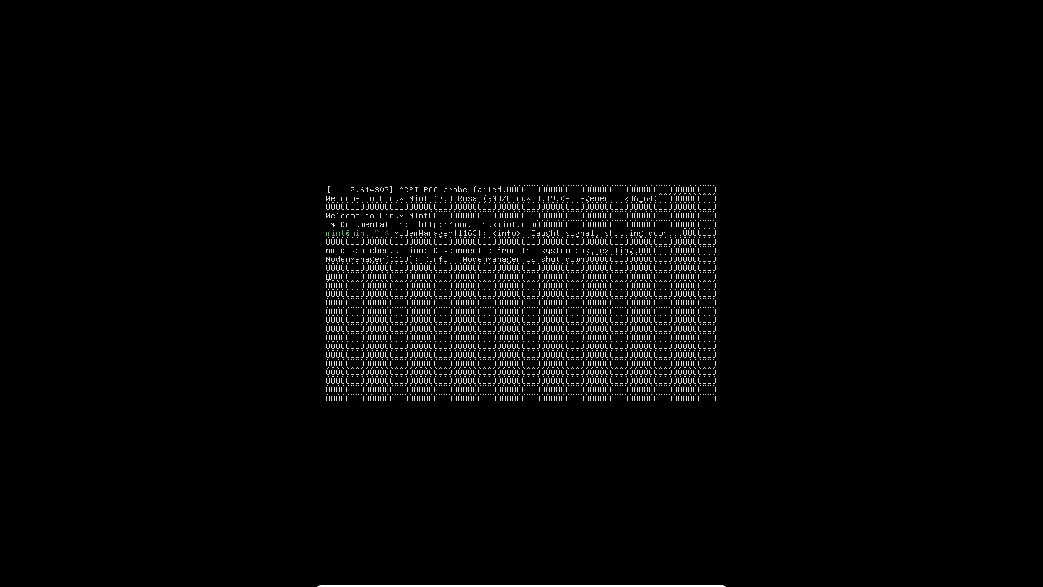
key("Control_R+f")
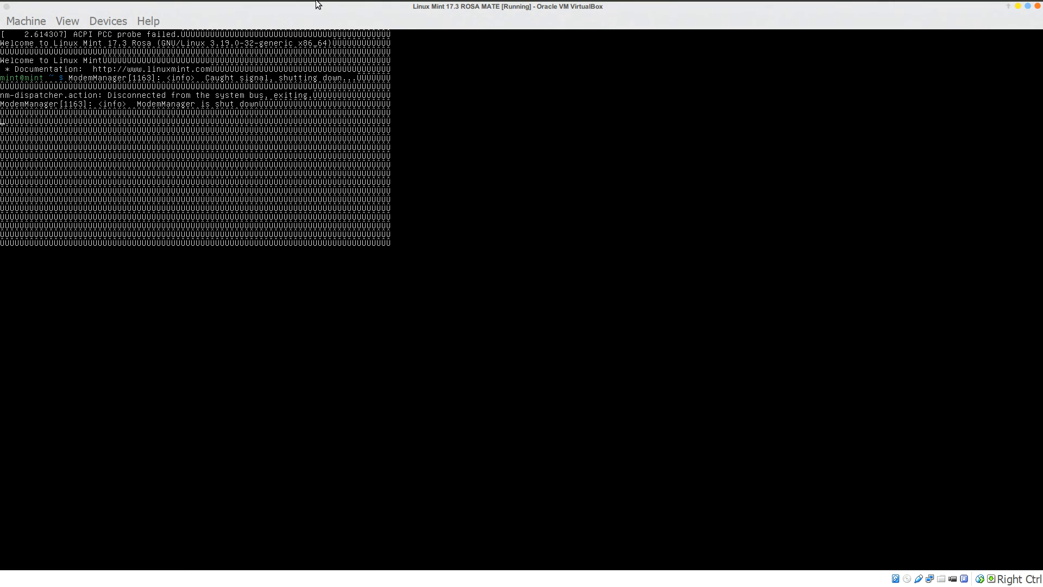
Reset the stuck VM via Machine > Reset and confirm the reset
left_click(19, 22)
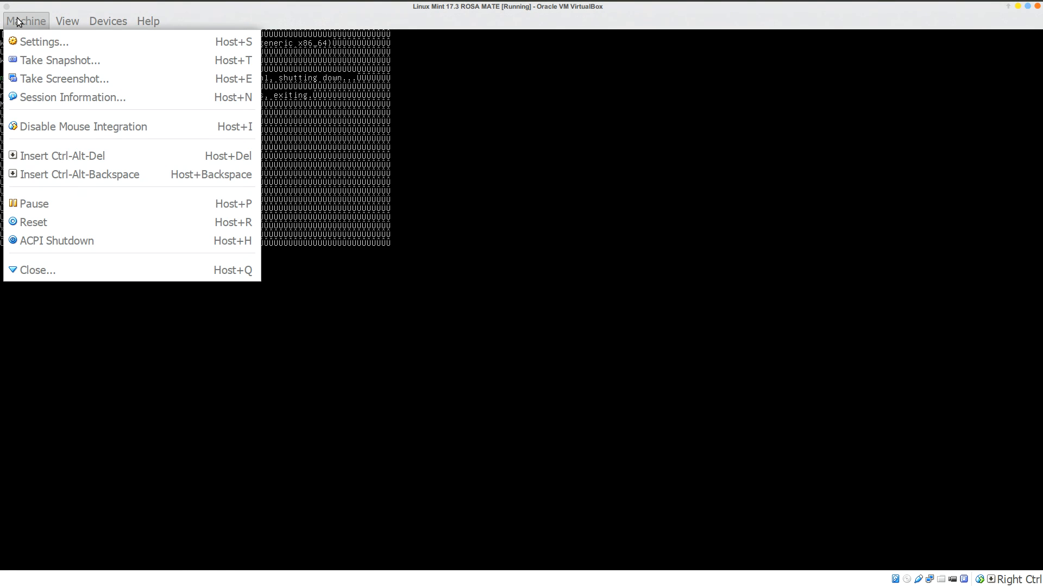
left_click(58, 222)
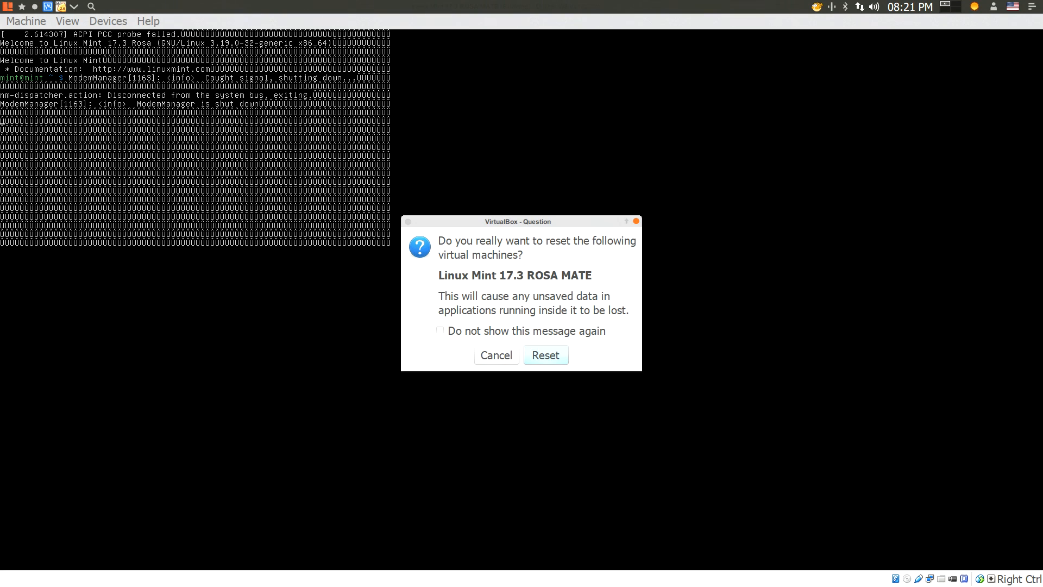
left_click(562, 357)
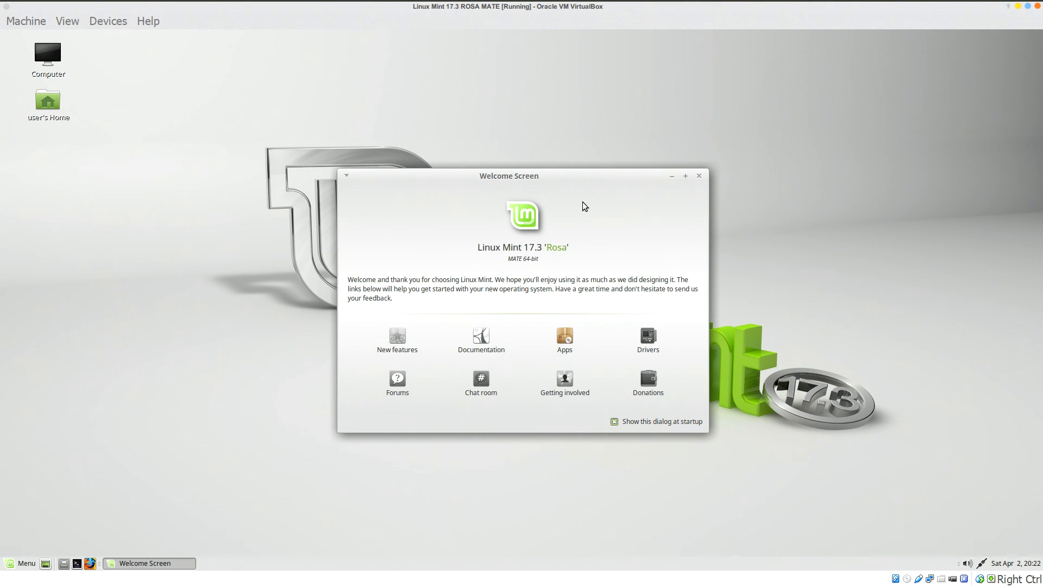
Uncheck Show this dialog at startup on the Welcome Screen and close it
left_click_drag(588, 180, 591, 117)
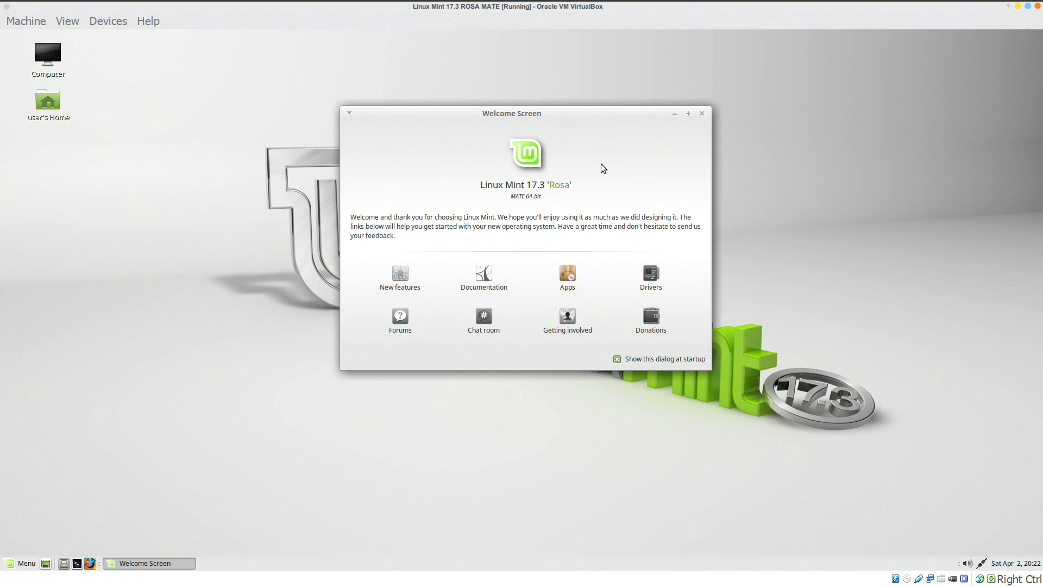
left_click(618, 359)
left_click(702, 113)
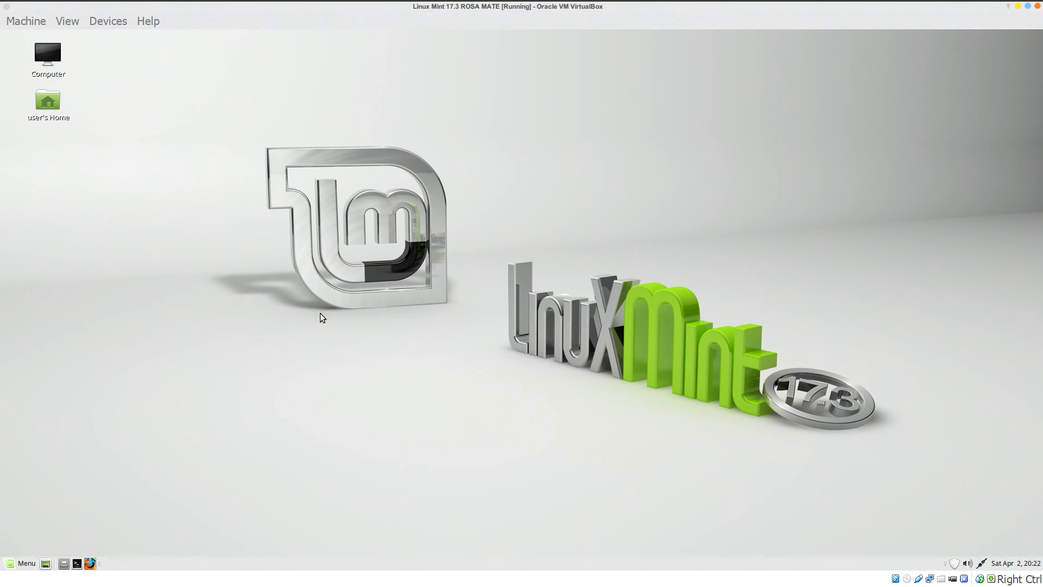
left_click(13, 568)
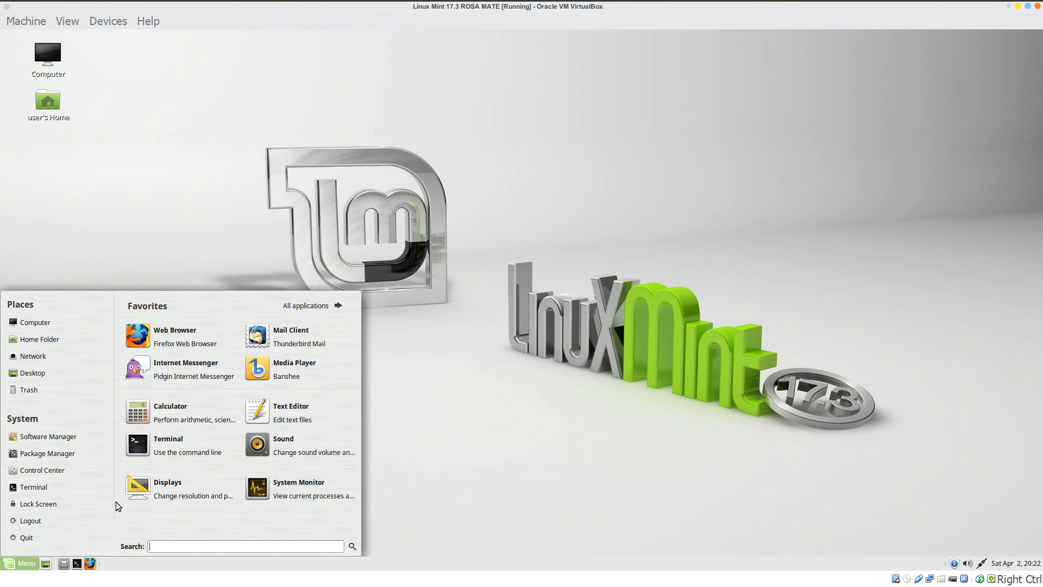
left_click(329, 306)
left_click_drag(351, 335, 336, 521)
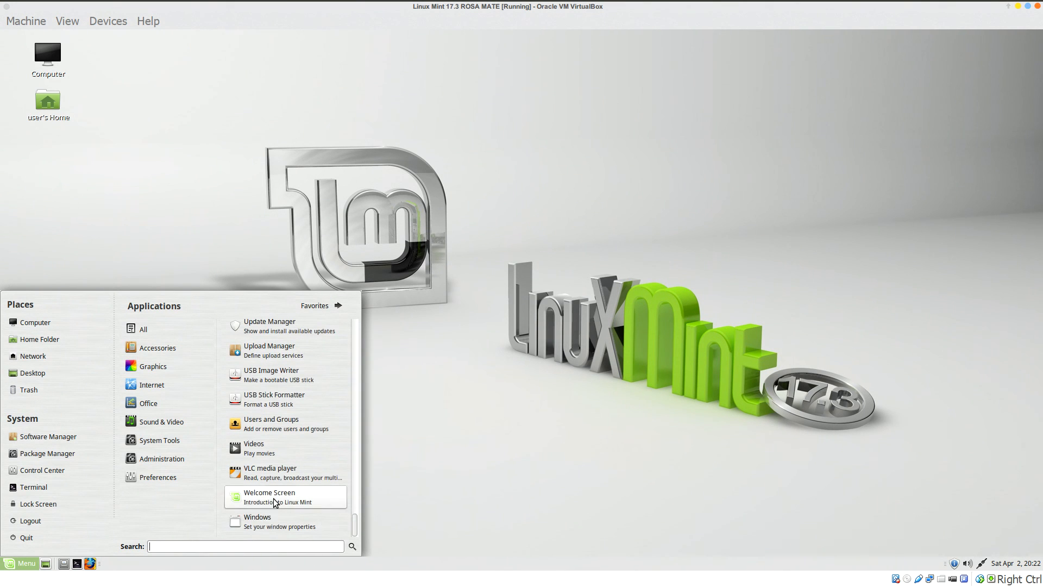
left_click(271, 499)
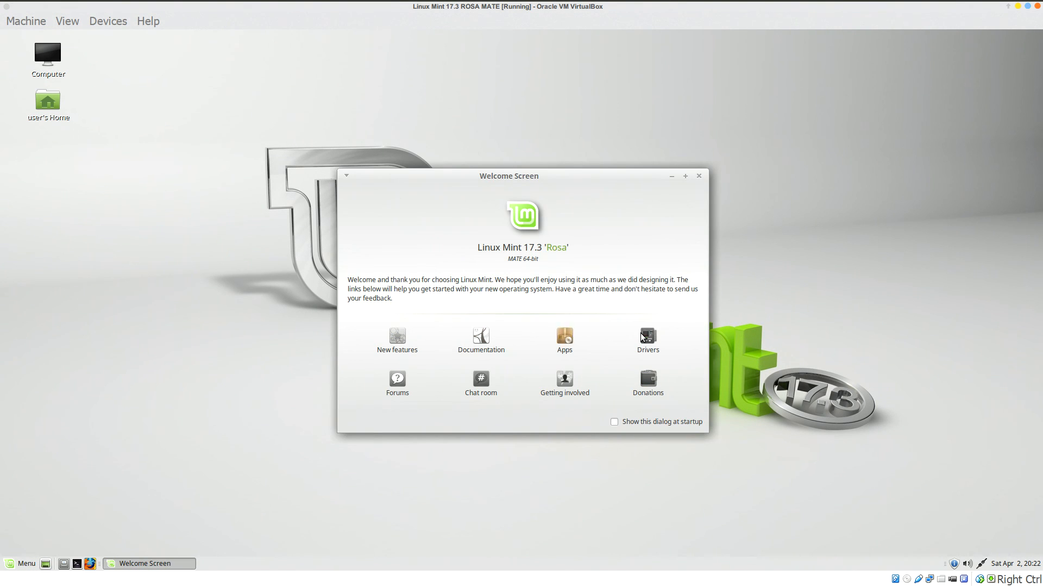
left_click(699, 177)
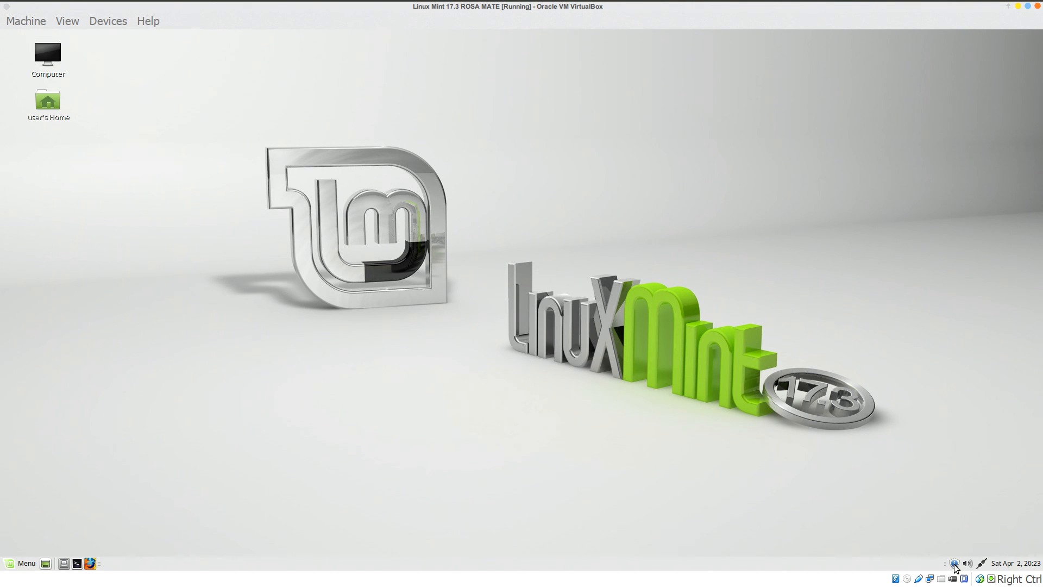
mouse_move(955, 567)
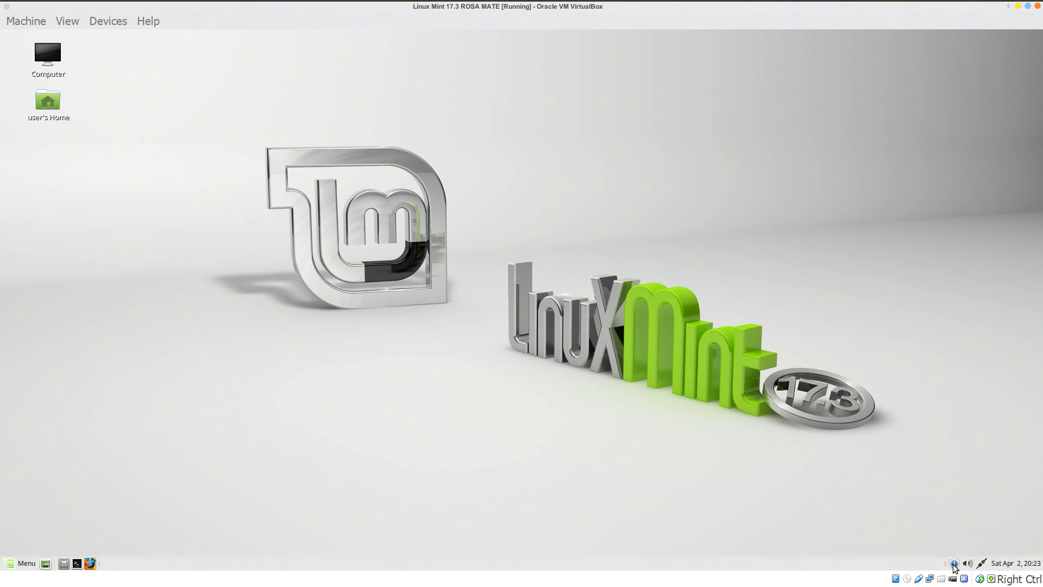